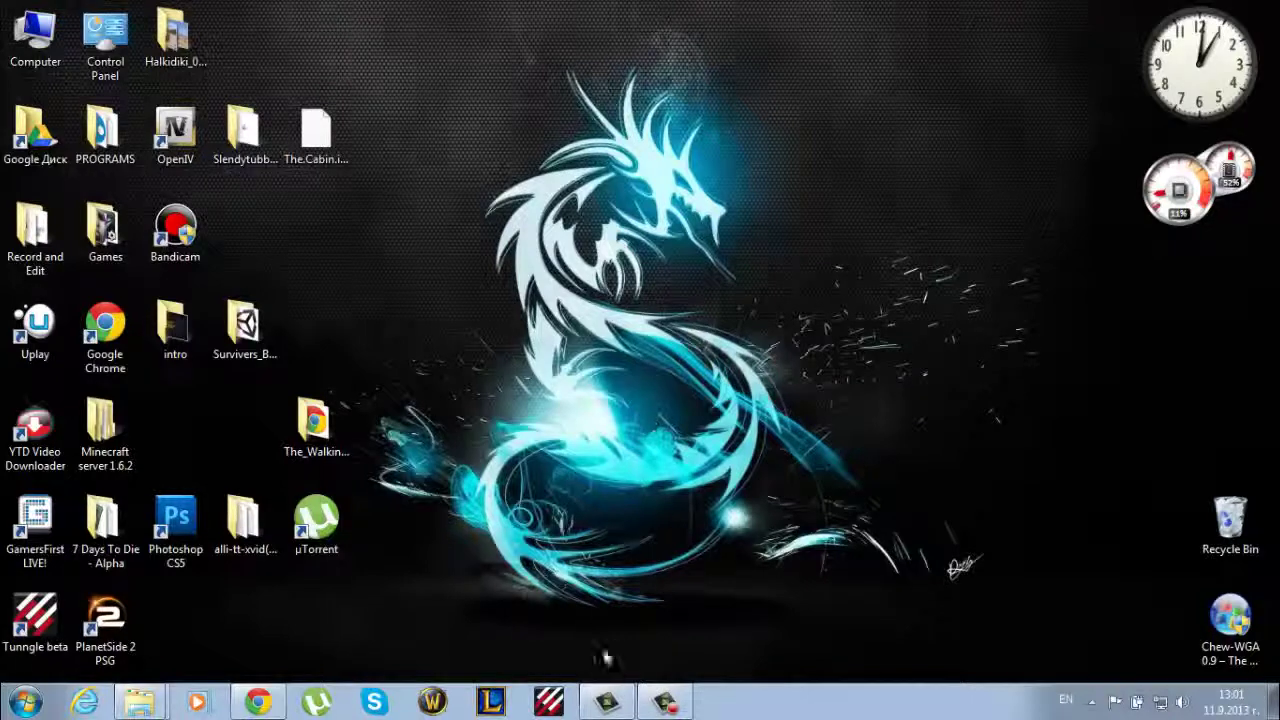
Switch to Camtasia Studio, show the media library, and look inside the Theme - End of the Line folder.
click(607, 702)
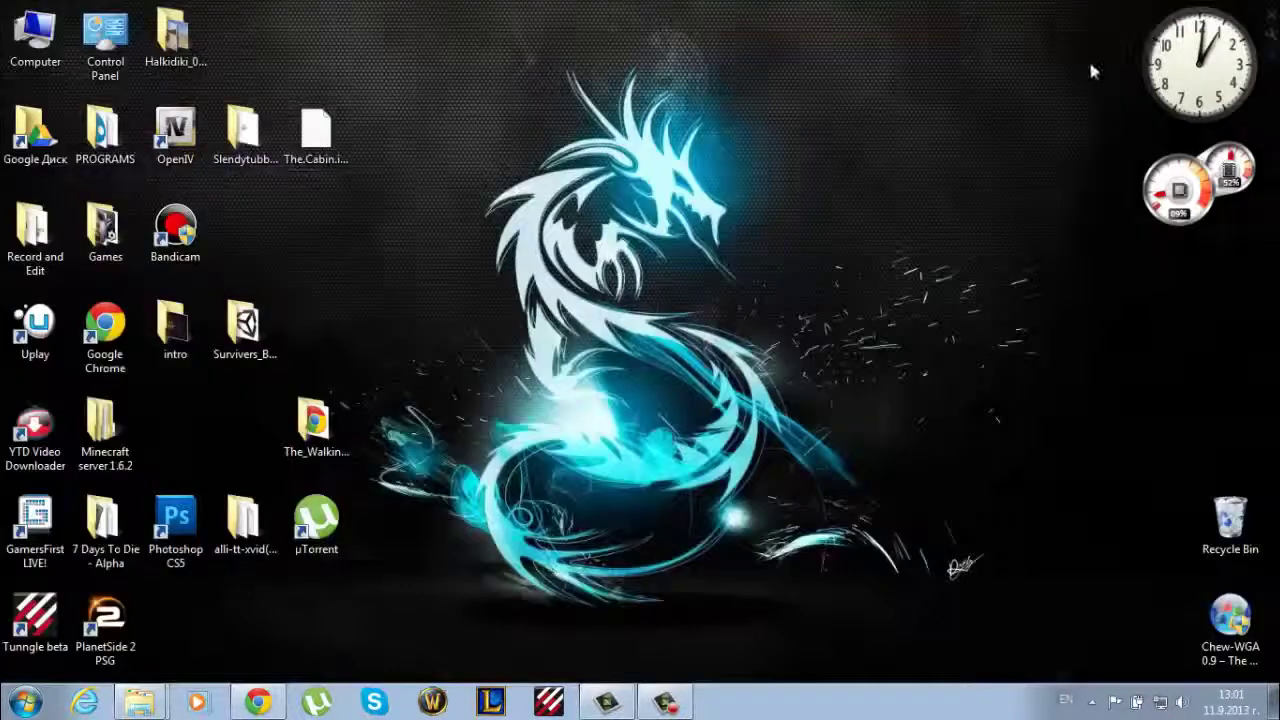
click(1203, 10)
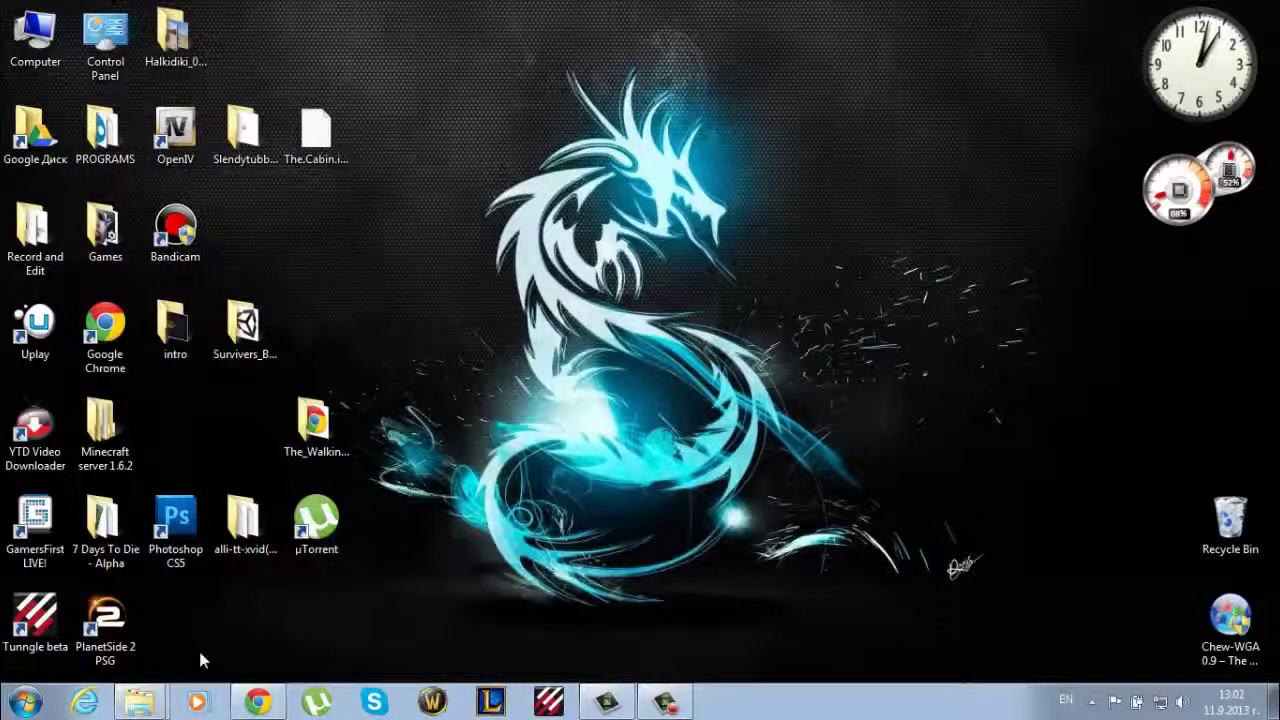
click(607, 702)
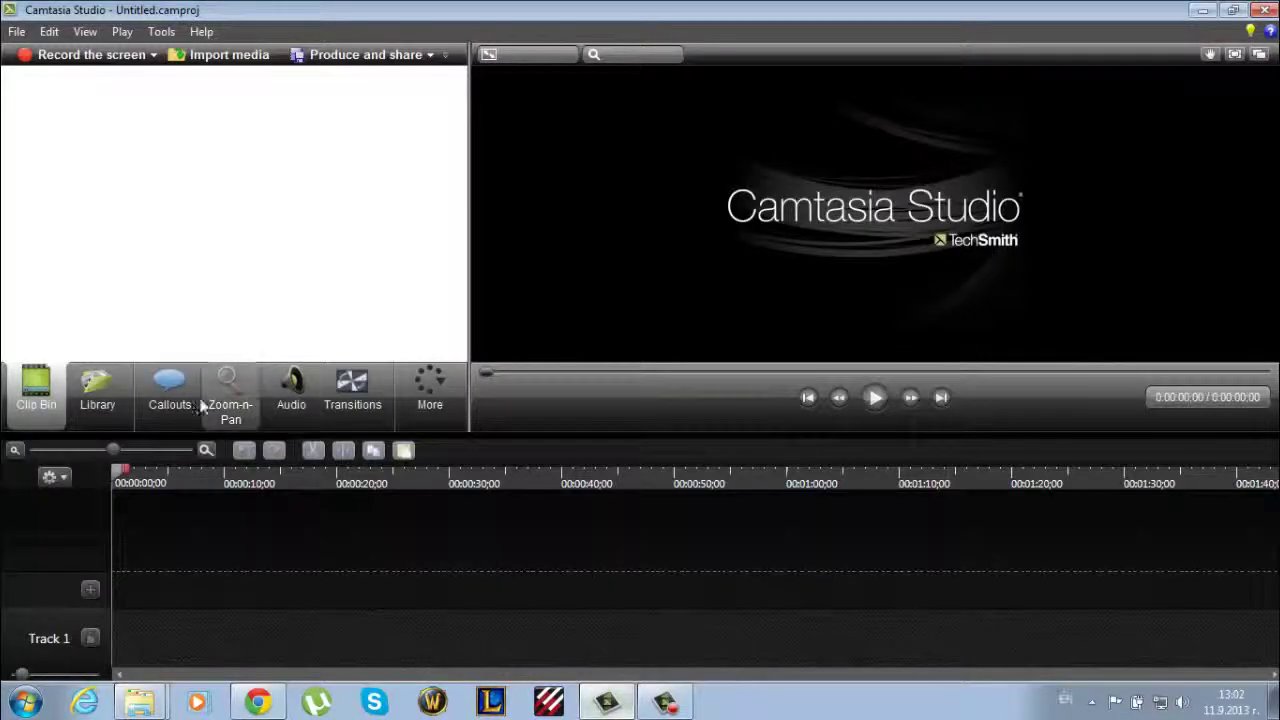
click(97, 390)
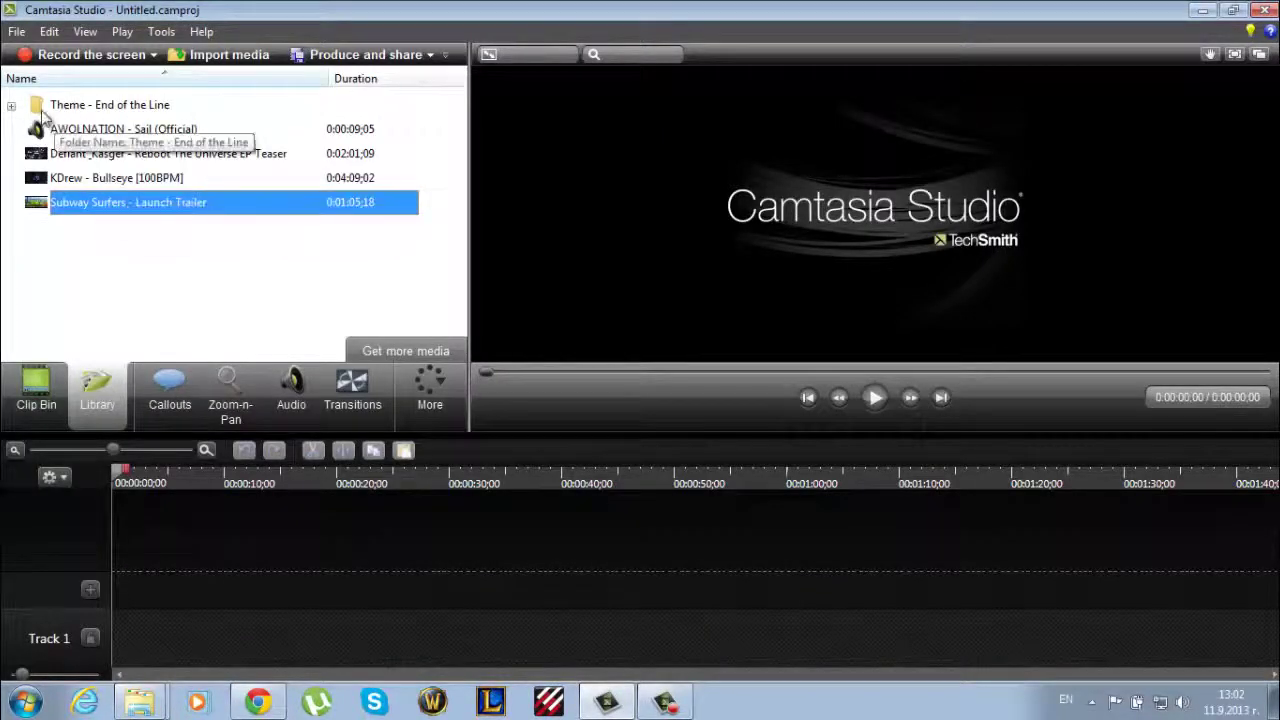
click(11, 105)
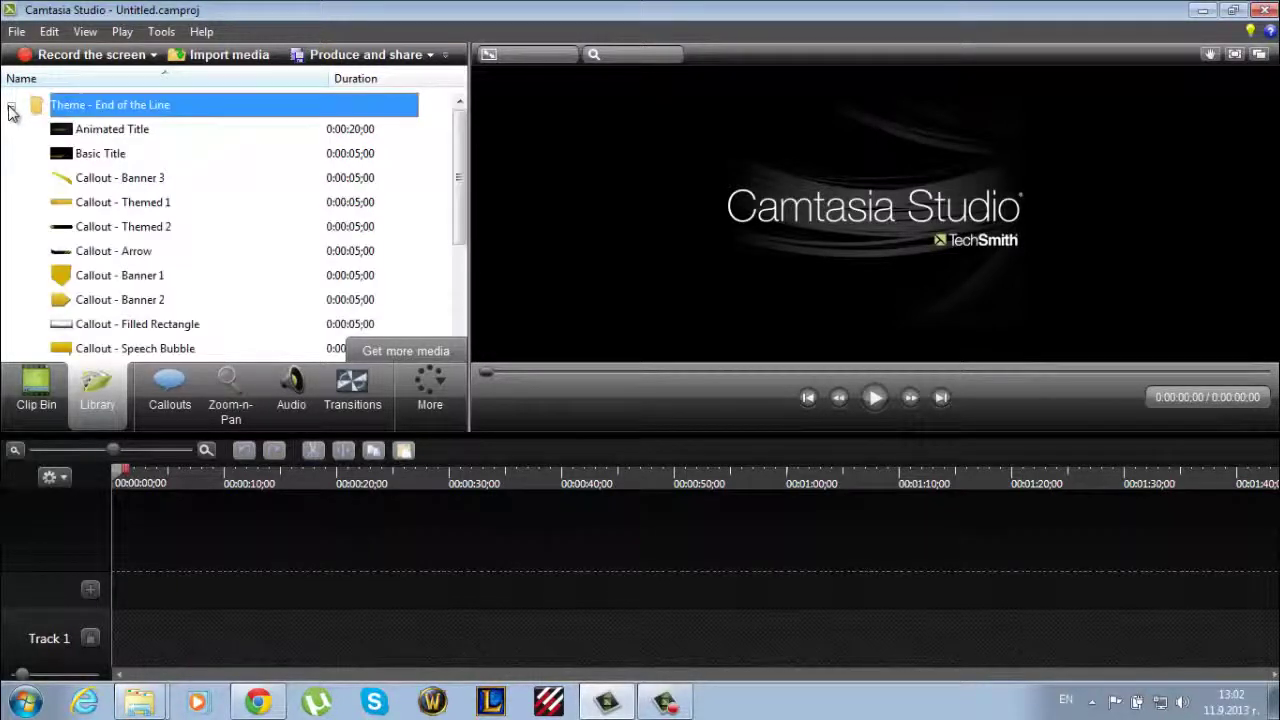
click(11, 105)
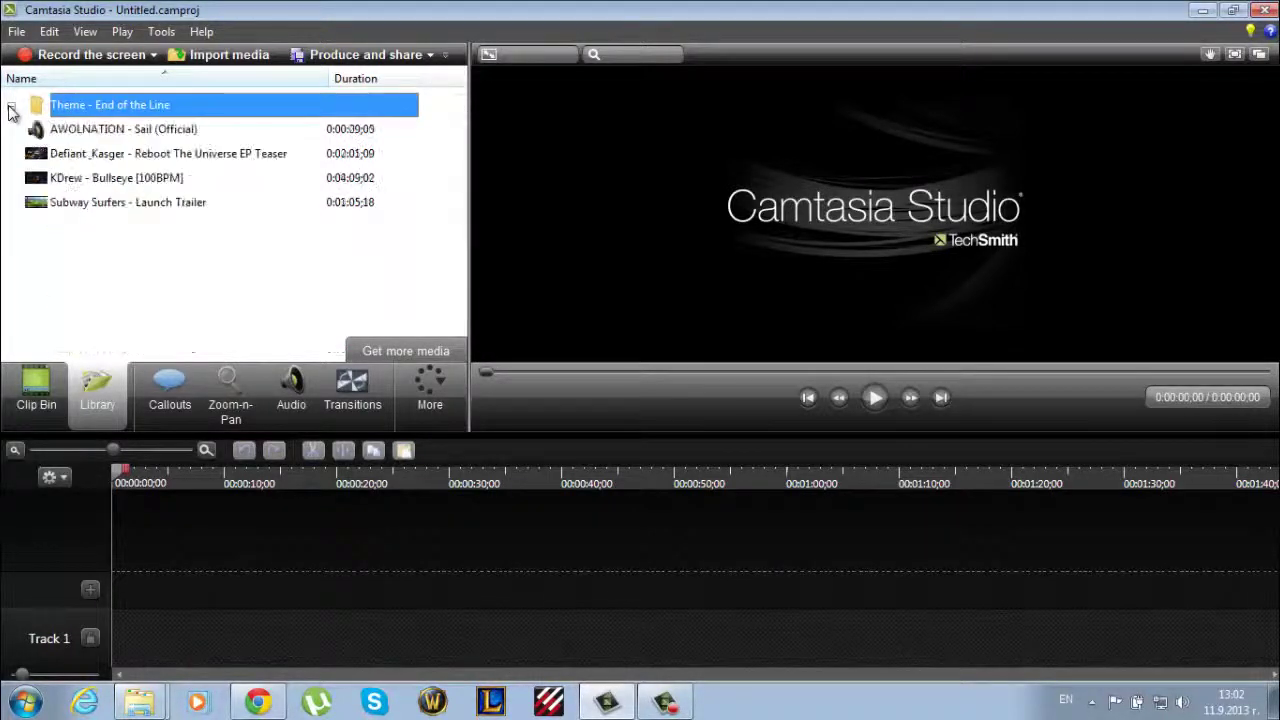
Look through the downloadable themes on TechSmith's library media web page, and return to Camtasia Studio.
click(420, 358)
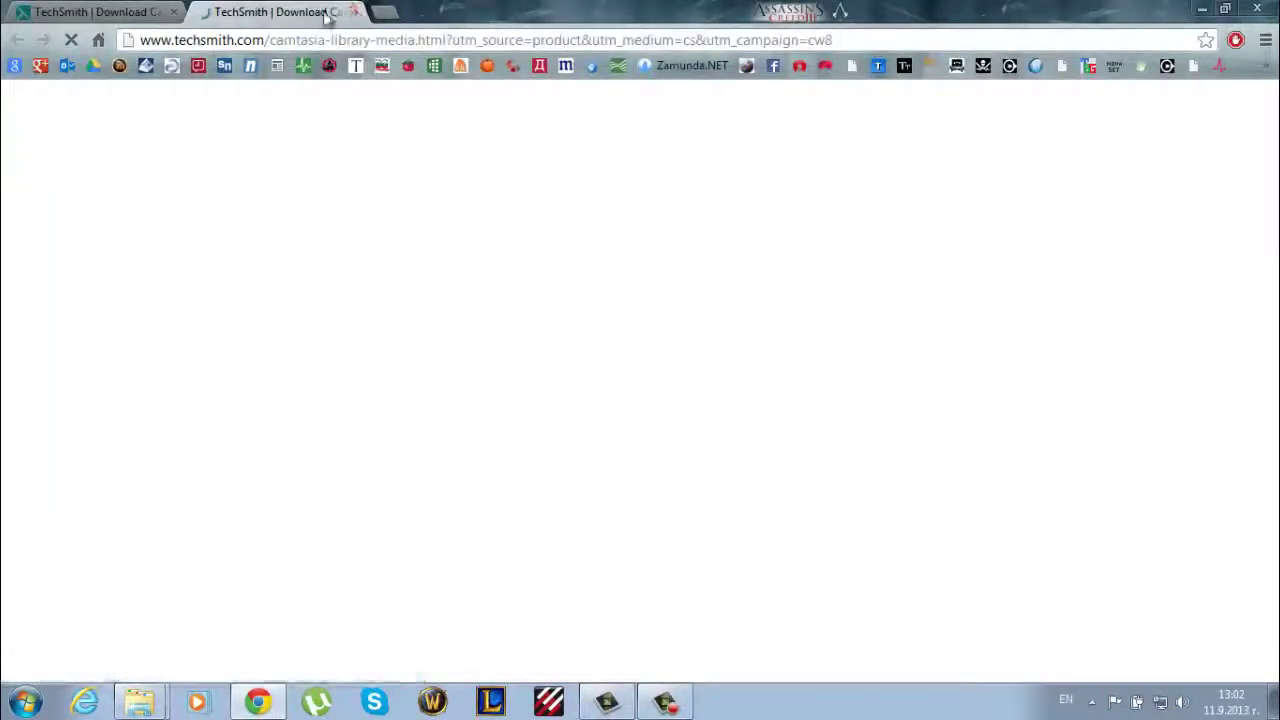
click(352, 12)
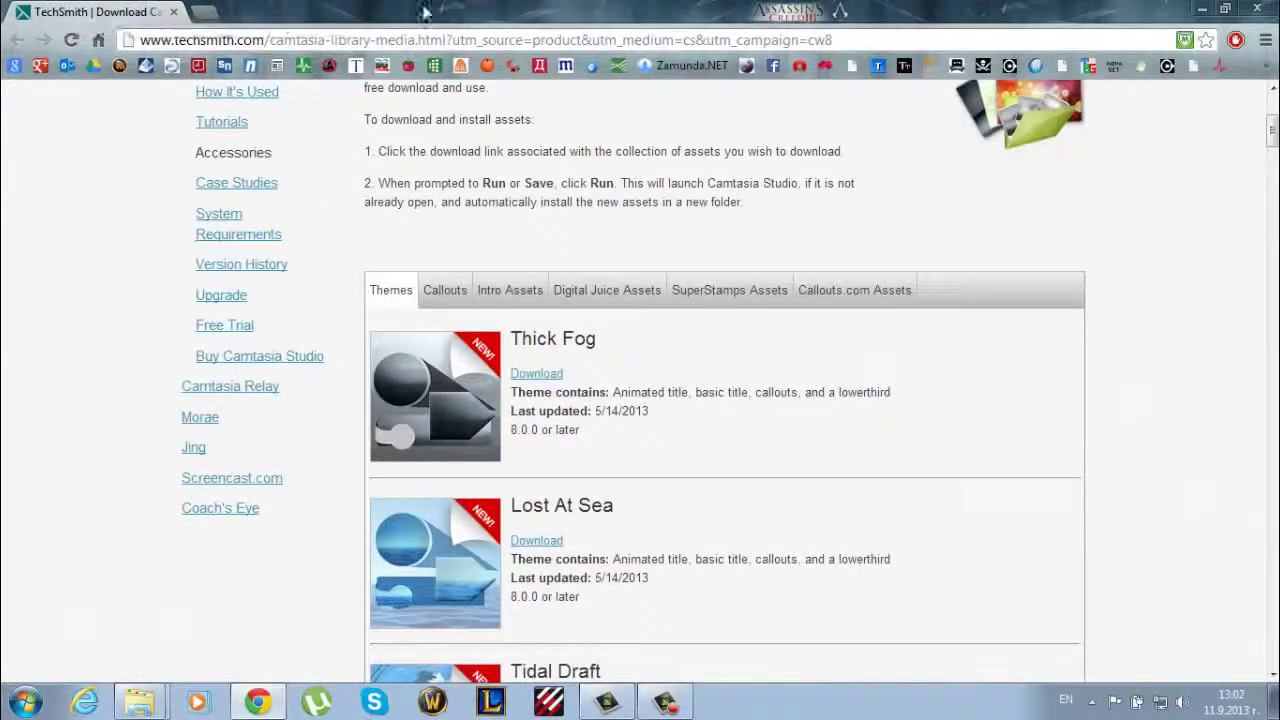
scroll(563, 363, down, 3)
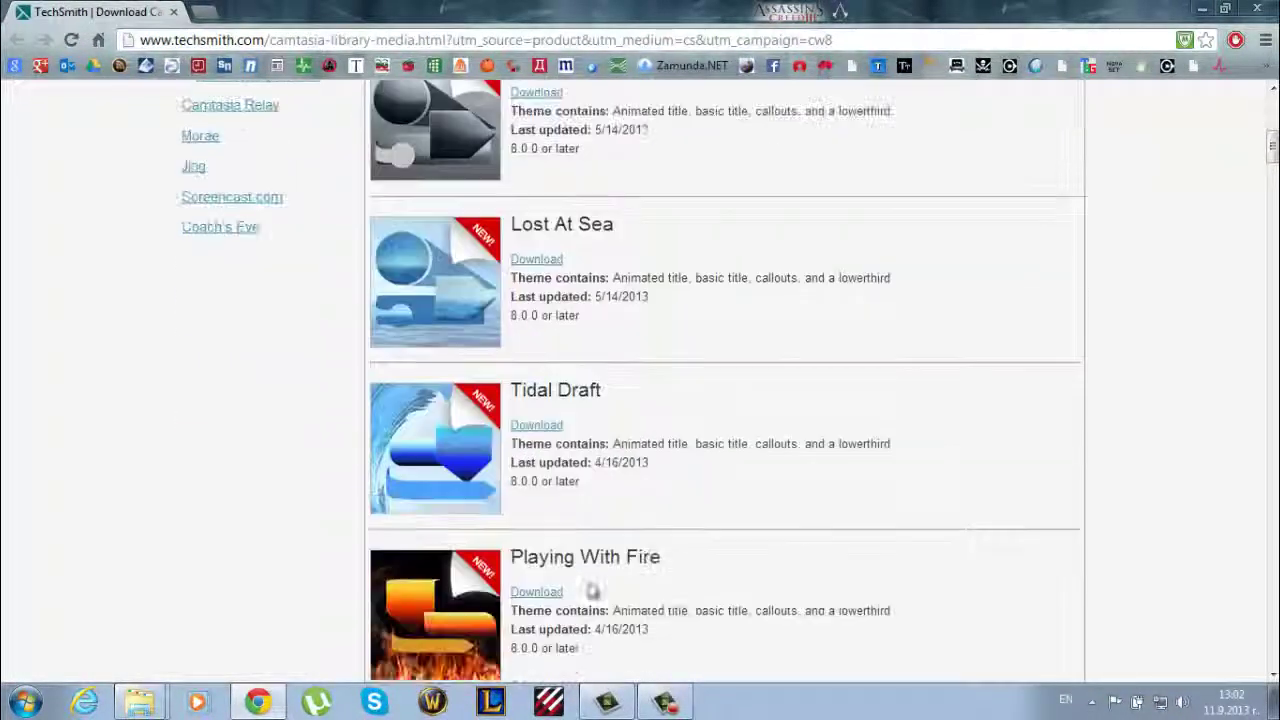
click(626, 702)
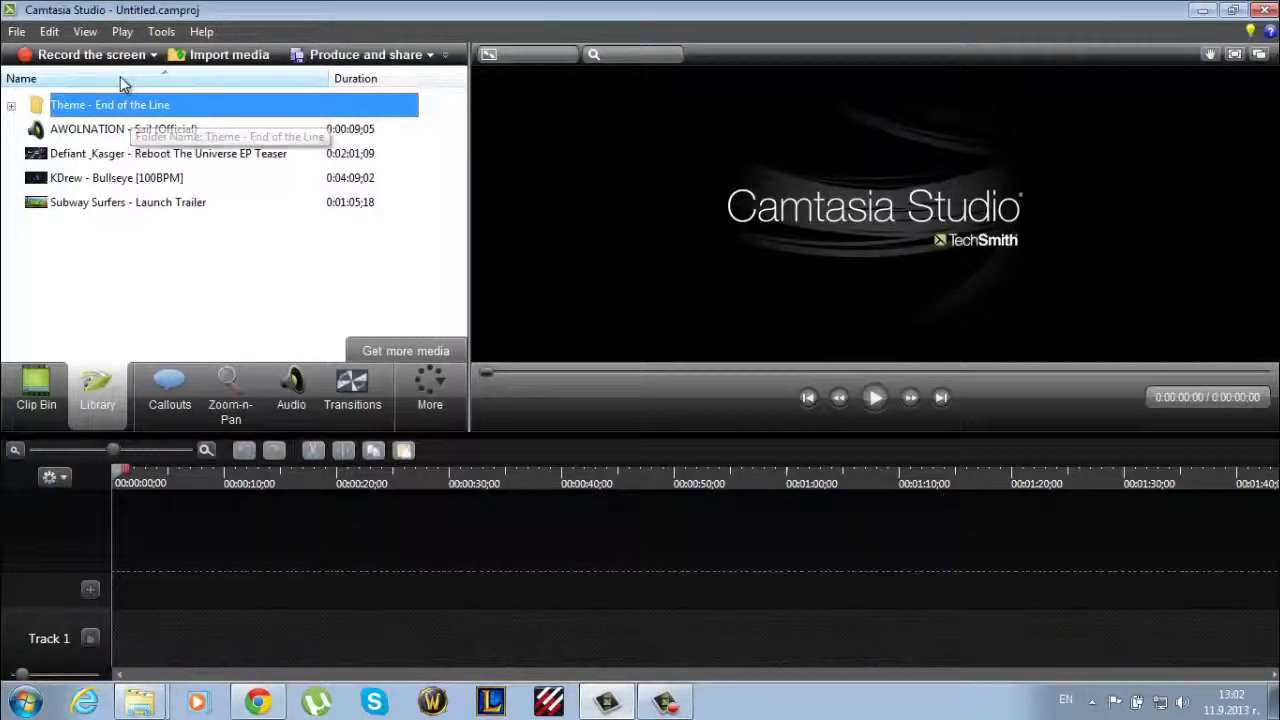
Expand the Theme - End of the Line folder in the library to list its titles and callouts.
click(36, 390)
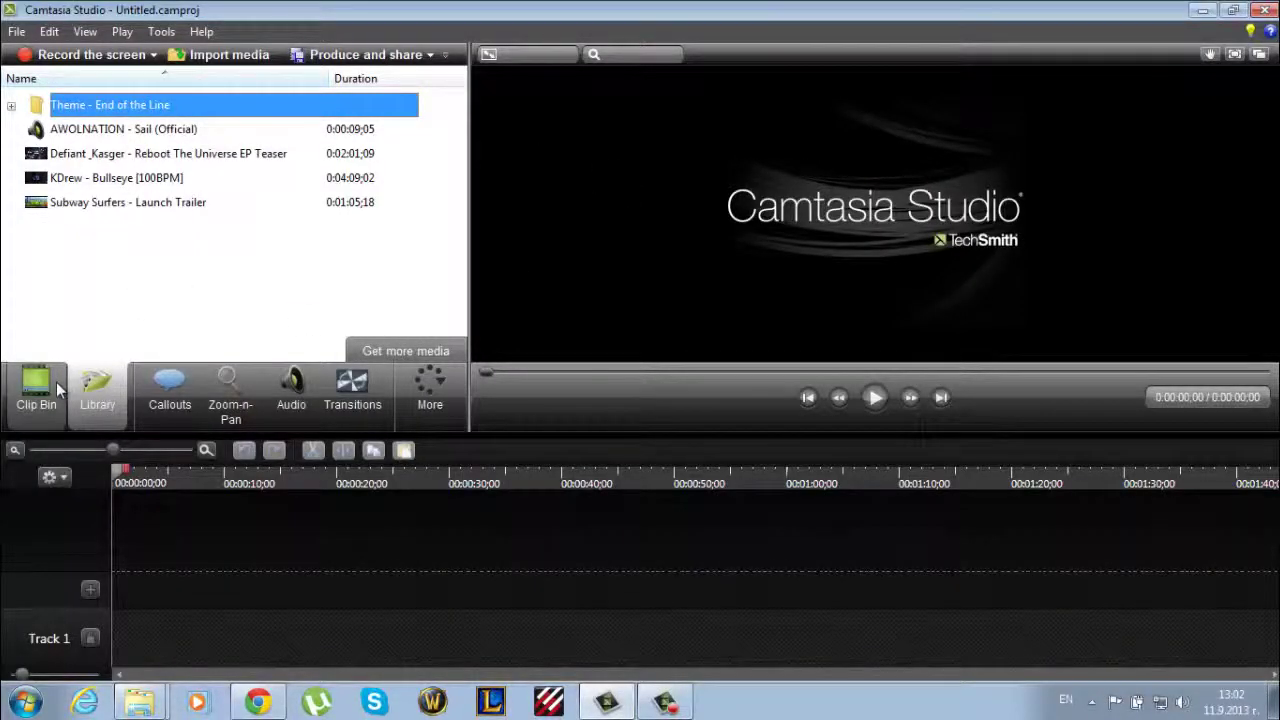
click(278, 412)
click(108, 406)
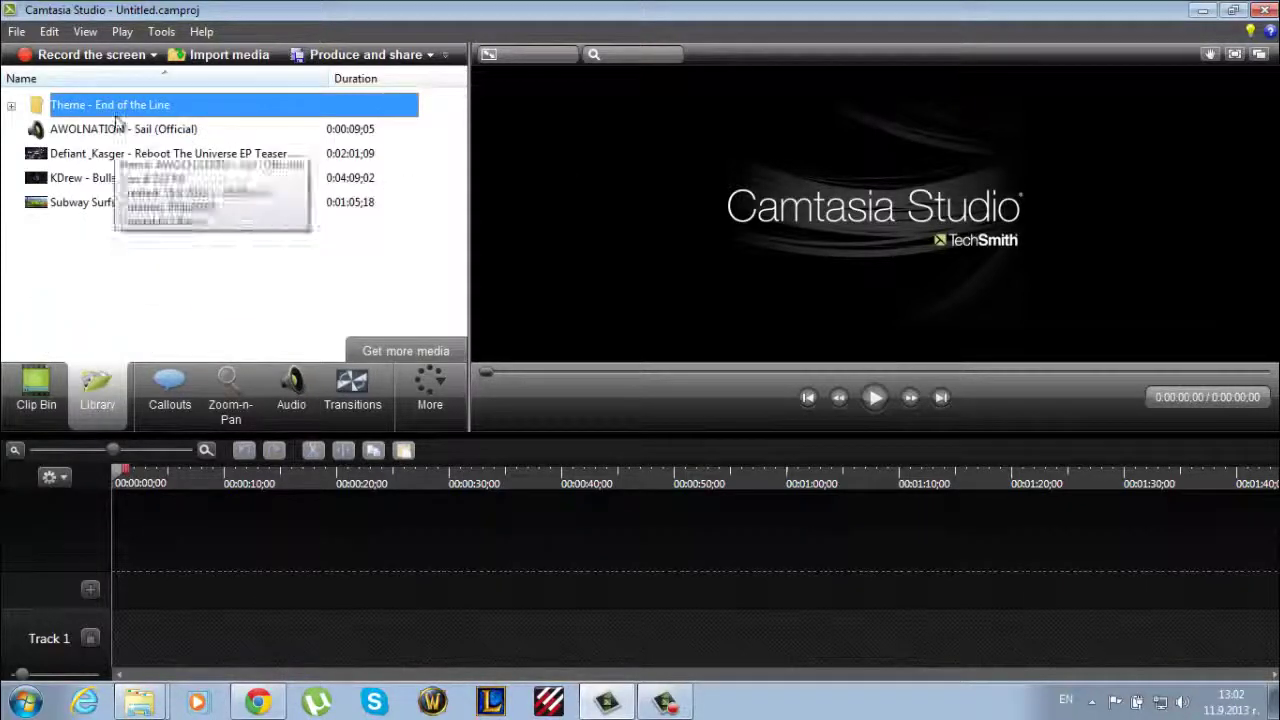
click(11, 106)
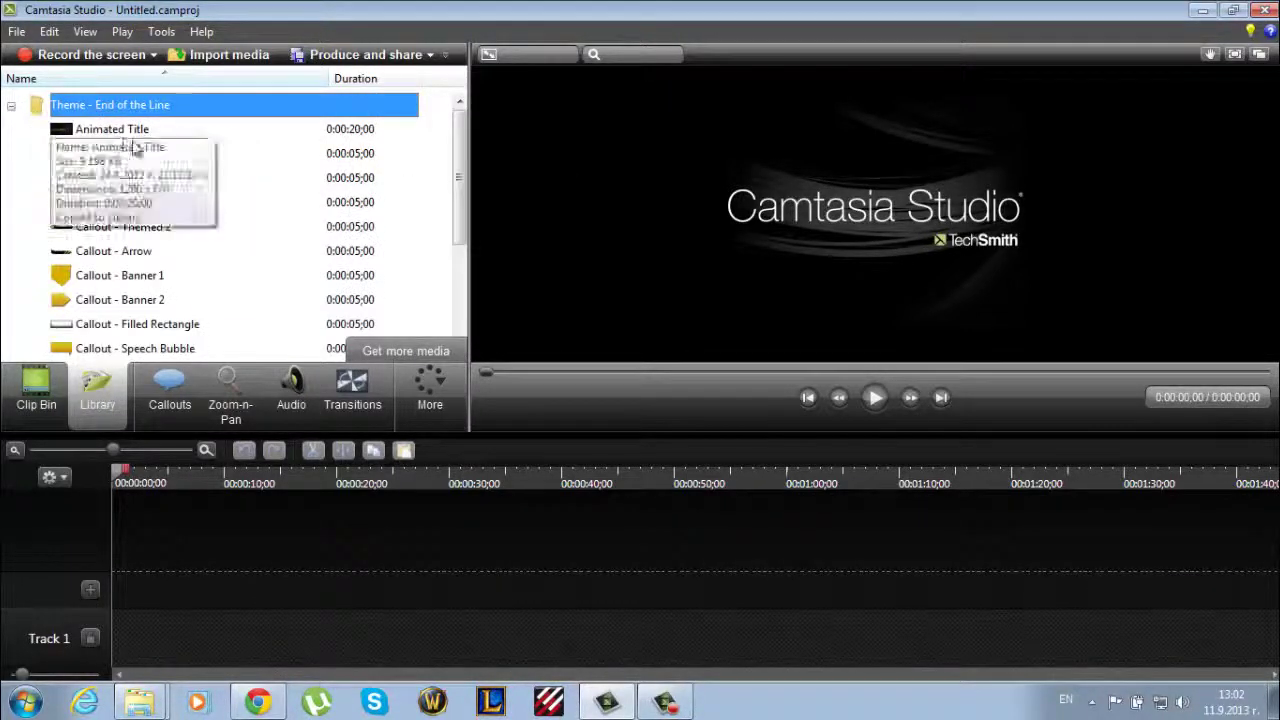
click(11, 106)
click(11, 106)
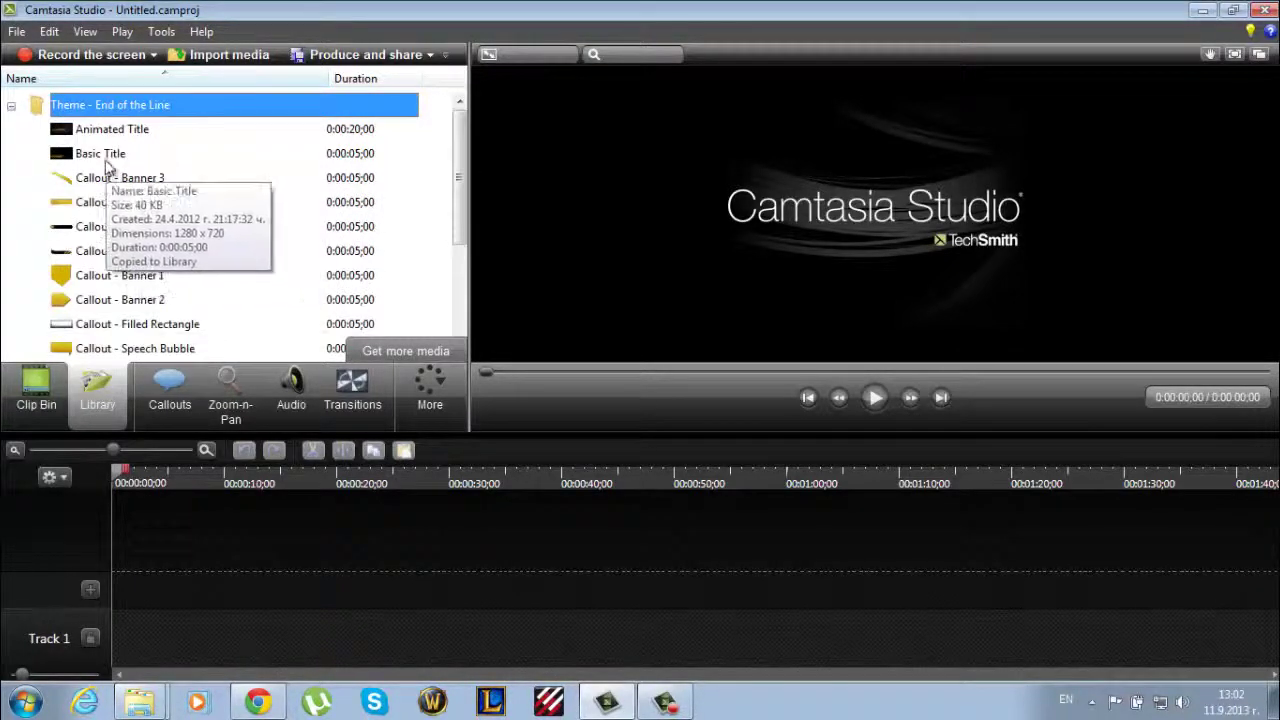
click(11, 106)
click(11, 106)
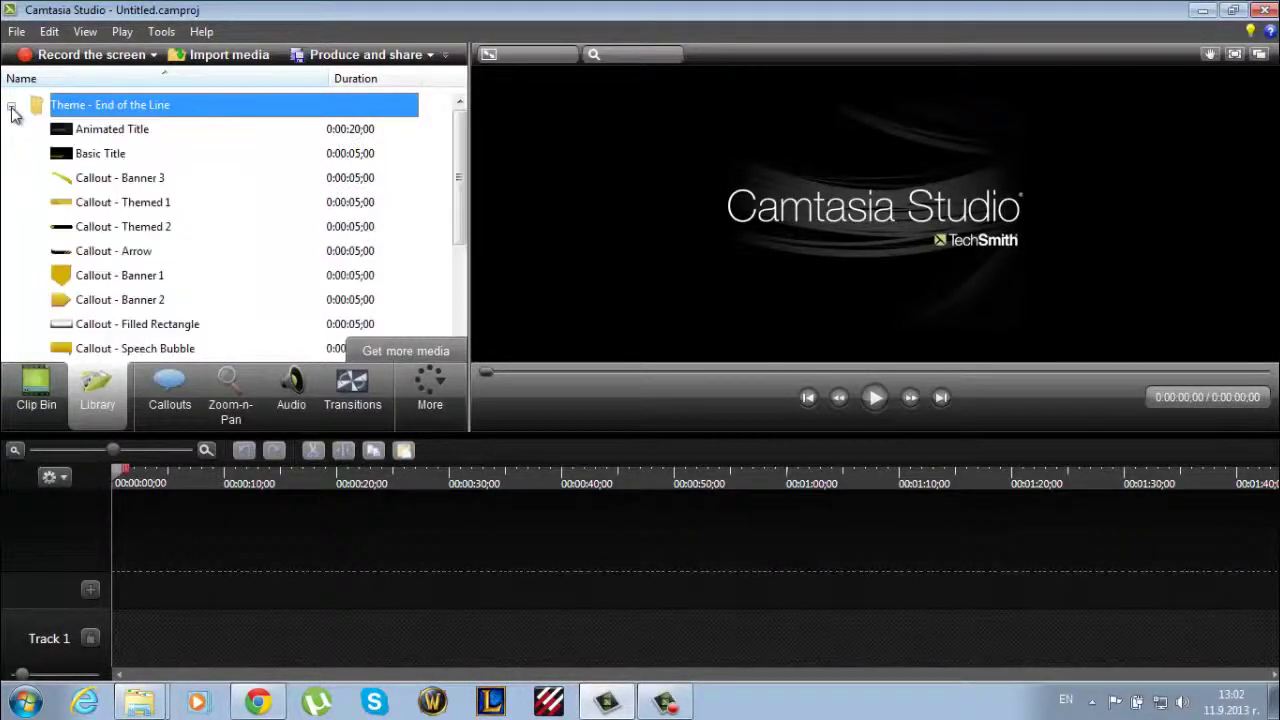
Add the Animated Title to Track 1 with the YouTube & Screencast editing dimensions of 1280 x 720.
click(156, 135)
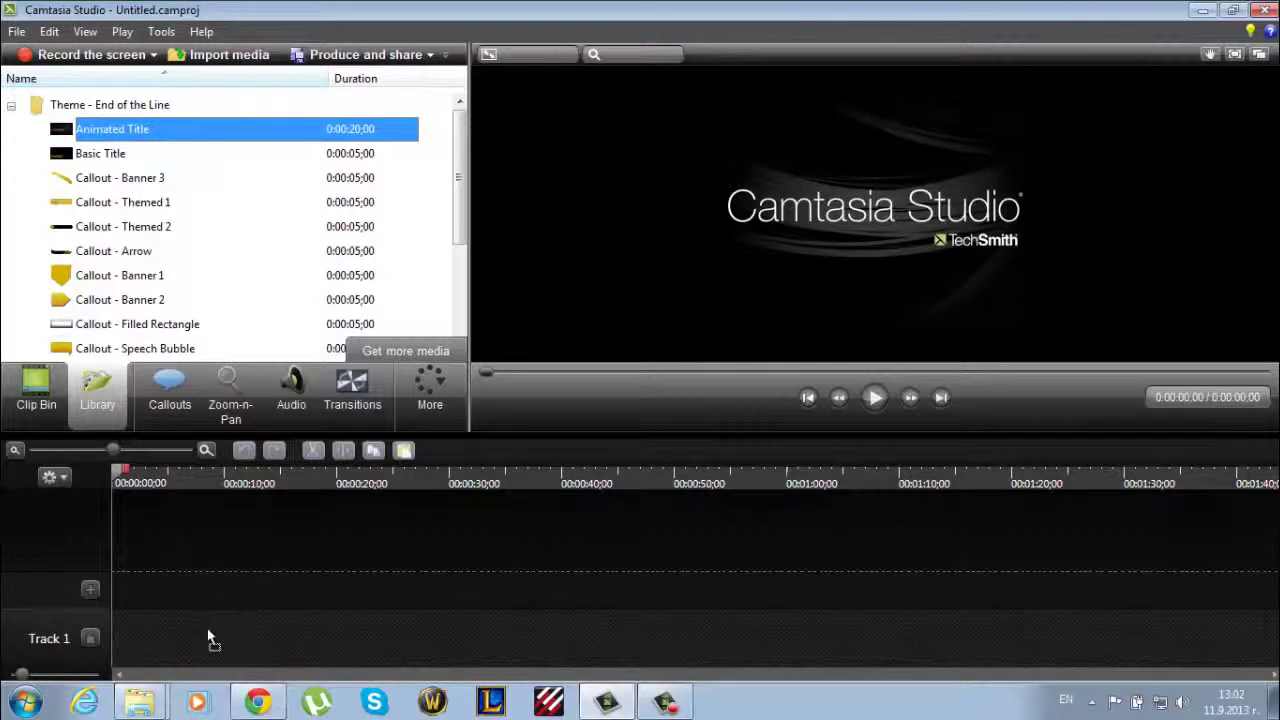
drag(249, 633, 249, 633)
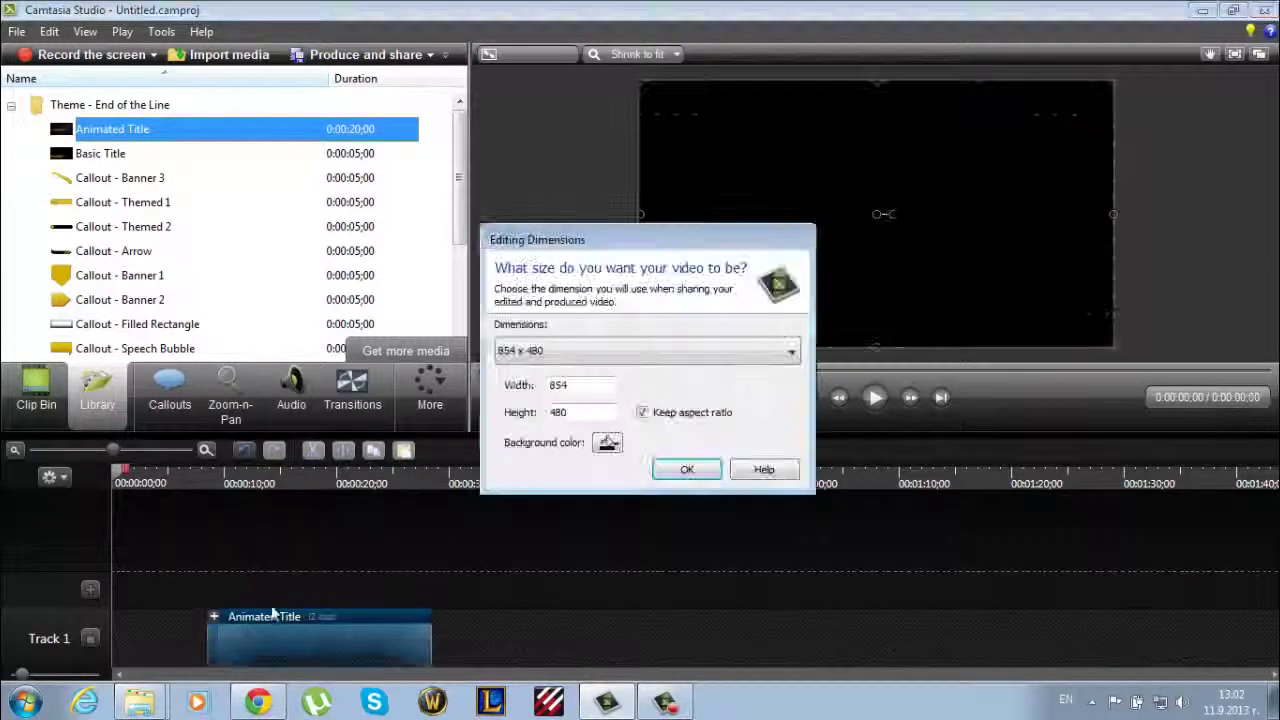
click(660, 347)
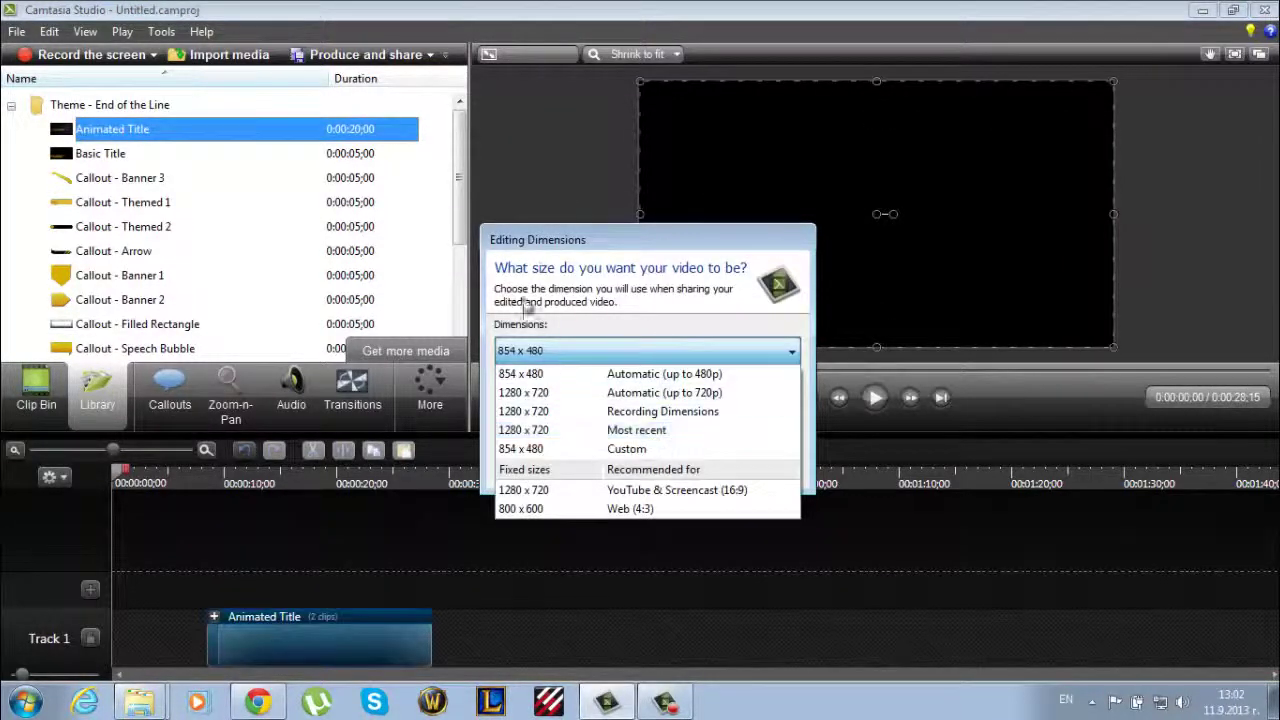
click(614, 491)
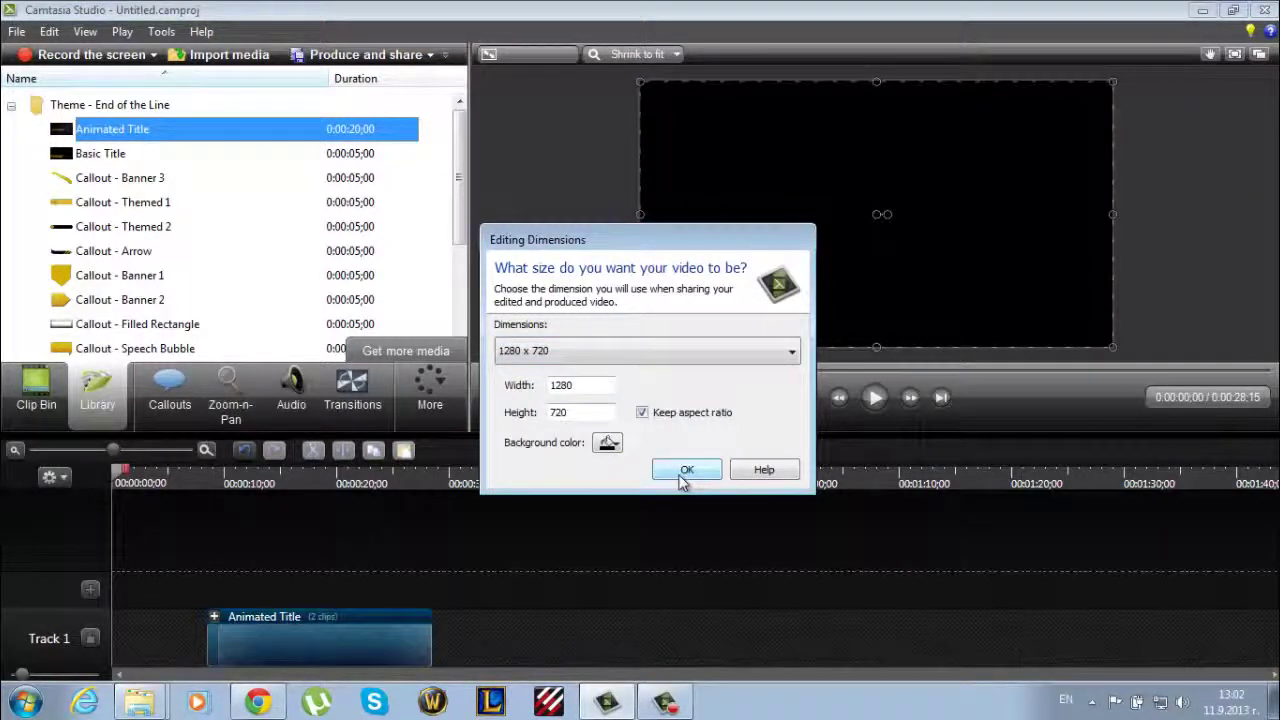
click(686, 472)
Move the Animated Title near the start of Track 1 and shorten it to end at about 10 seconds.
drag(344, 628, 259, 638)
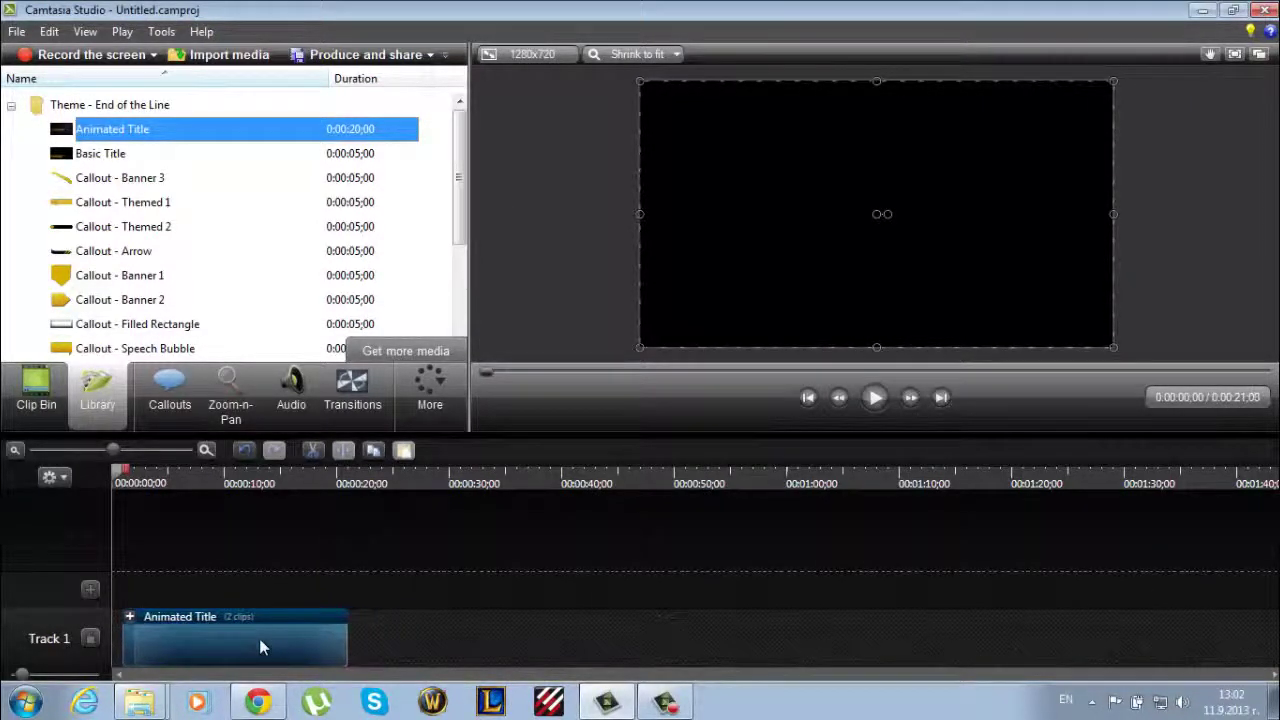
click(882, 399)
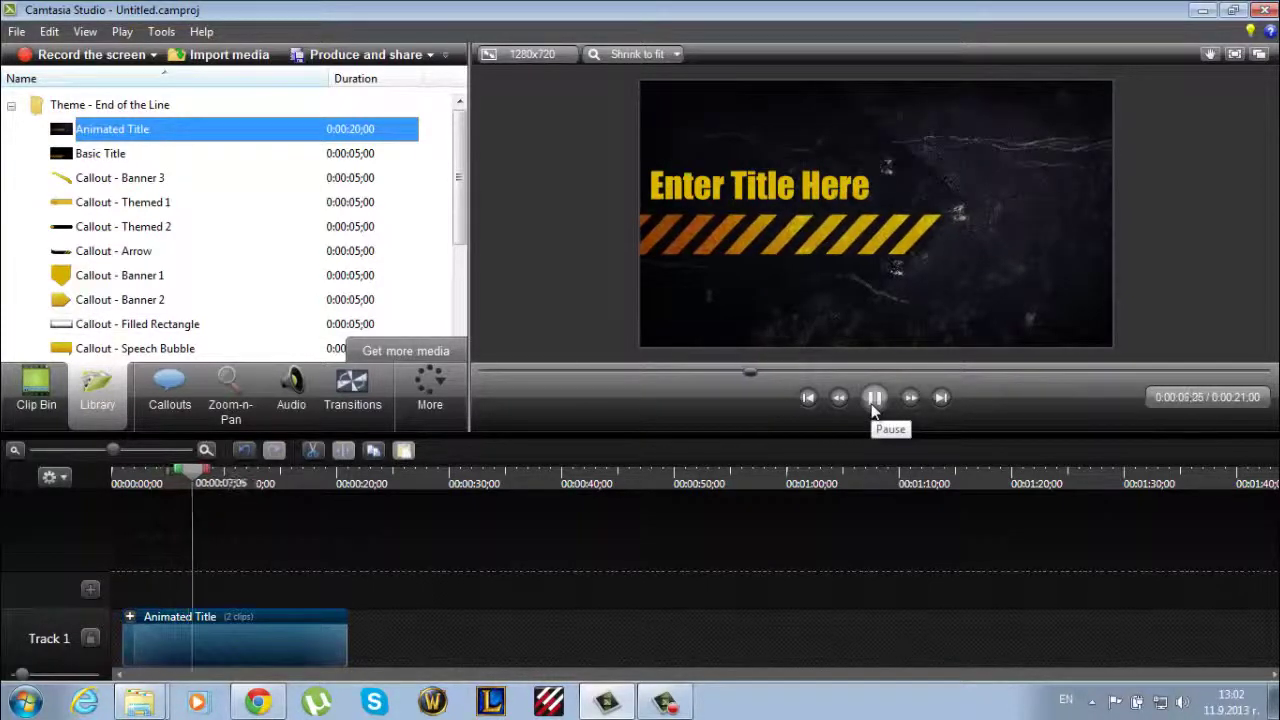
click(873, 405)
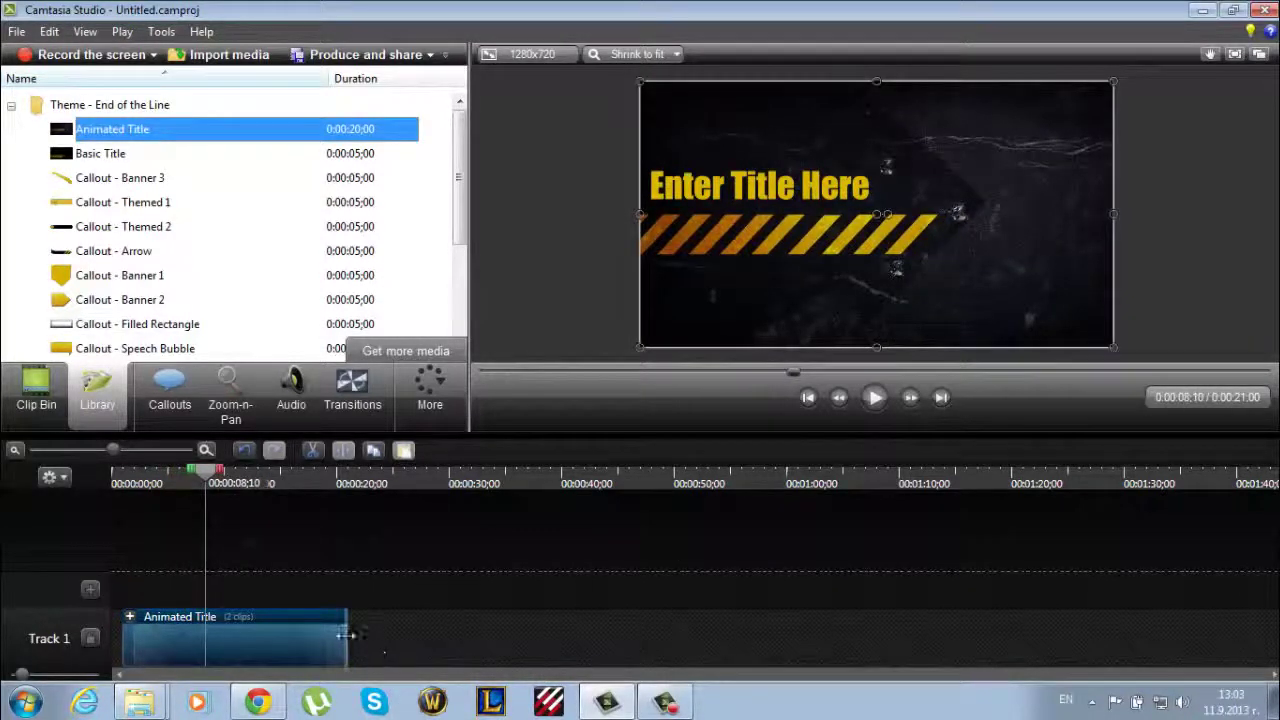
drag(346, 636, 226, 647)
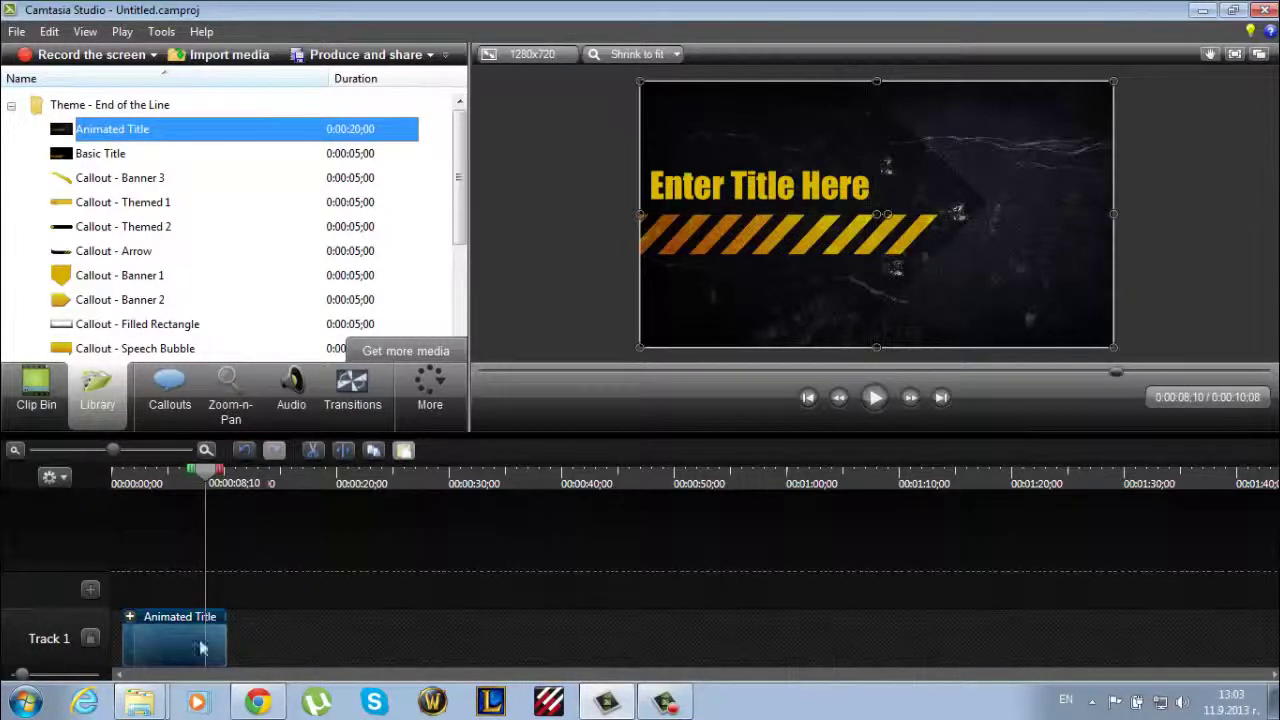
Expand the Animated Title group and delete all the placeholder text from its text callout.
click(129, 617)
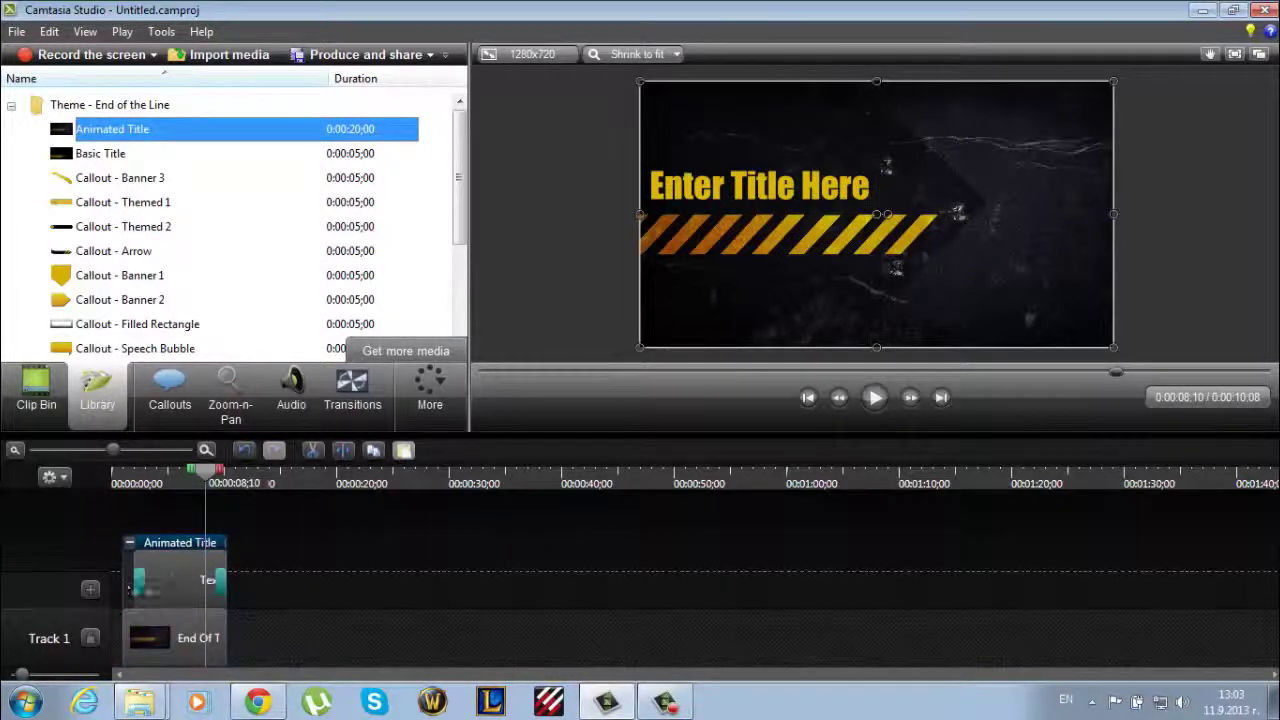
click(168, 577)
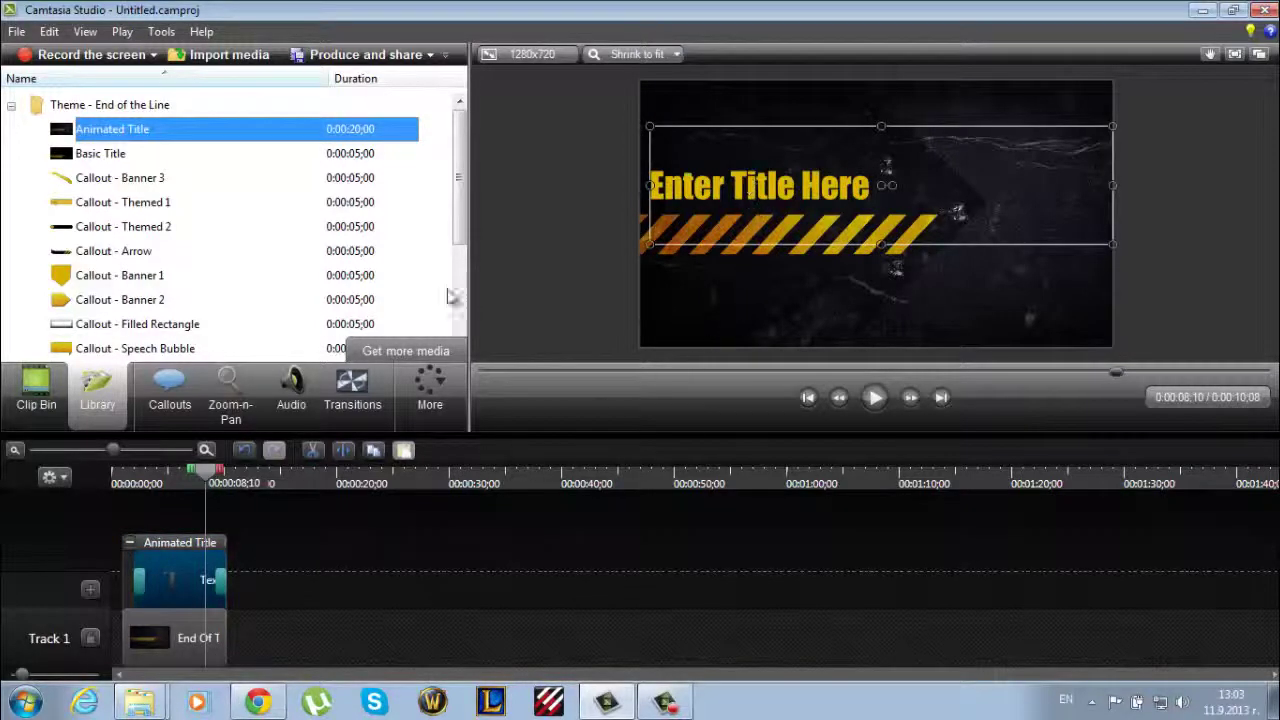
click(169, 392)
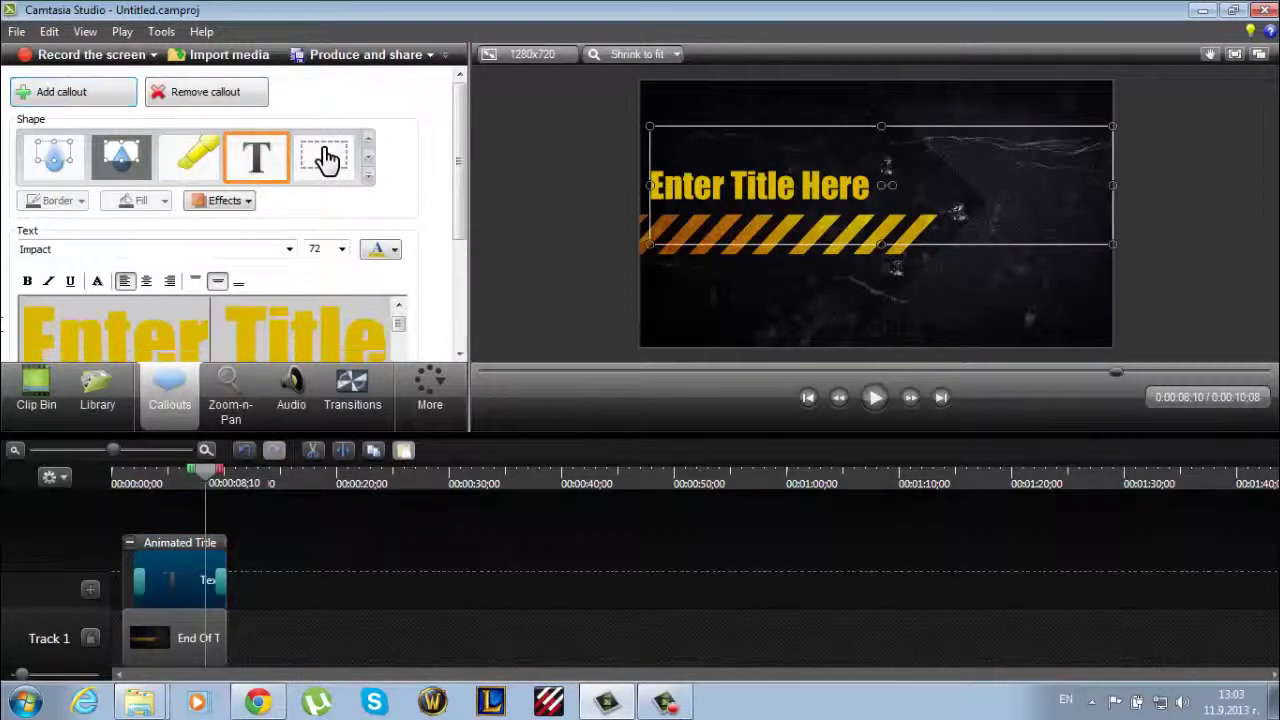
key(Delete)
key(Delete)
key(Delete)
key(Delete)
key(Delete)
key(Delete)
key(Delete)
key(Delete)
key(Delete)
key(Delete)
key(Delete)
key(Delete)
key(Delete)
key(Delete)
key(Delete)
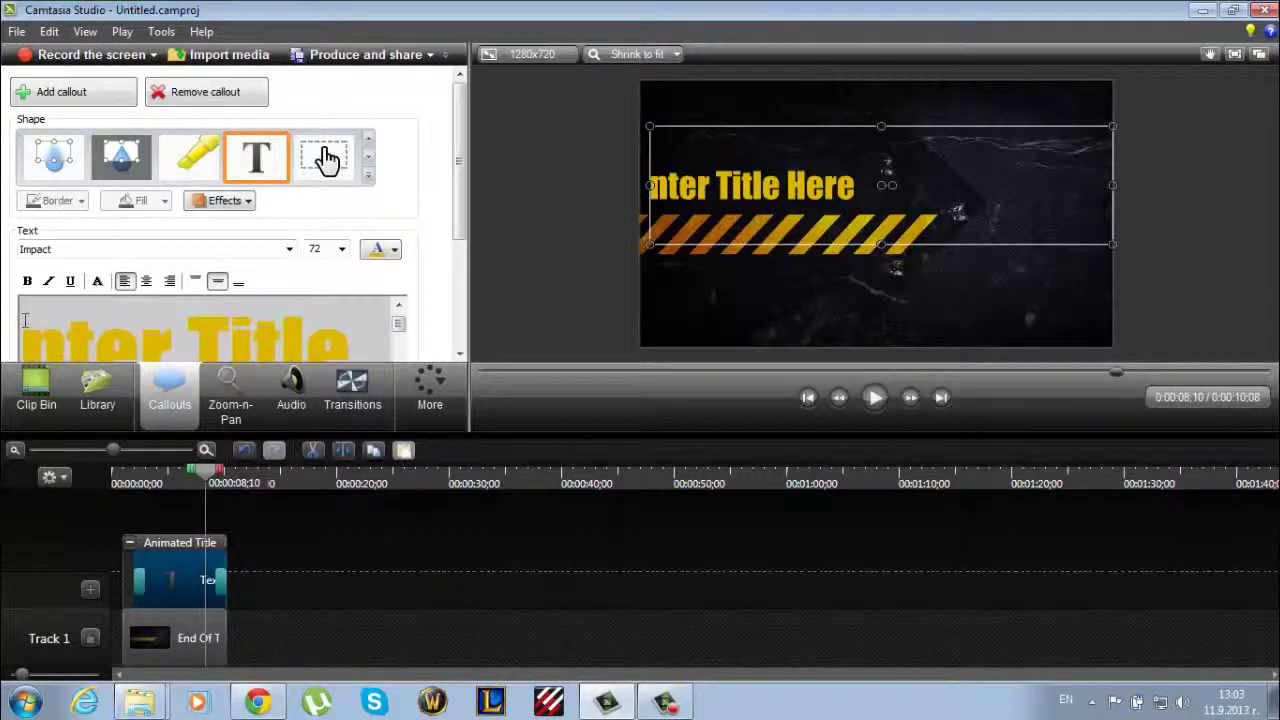
key(Delete)
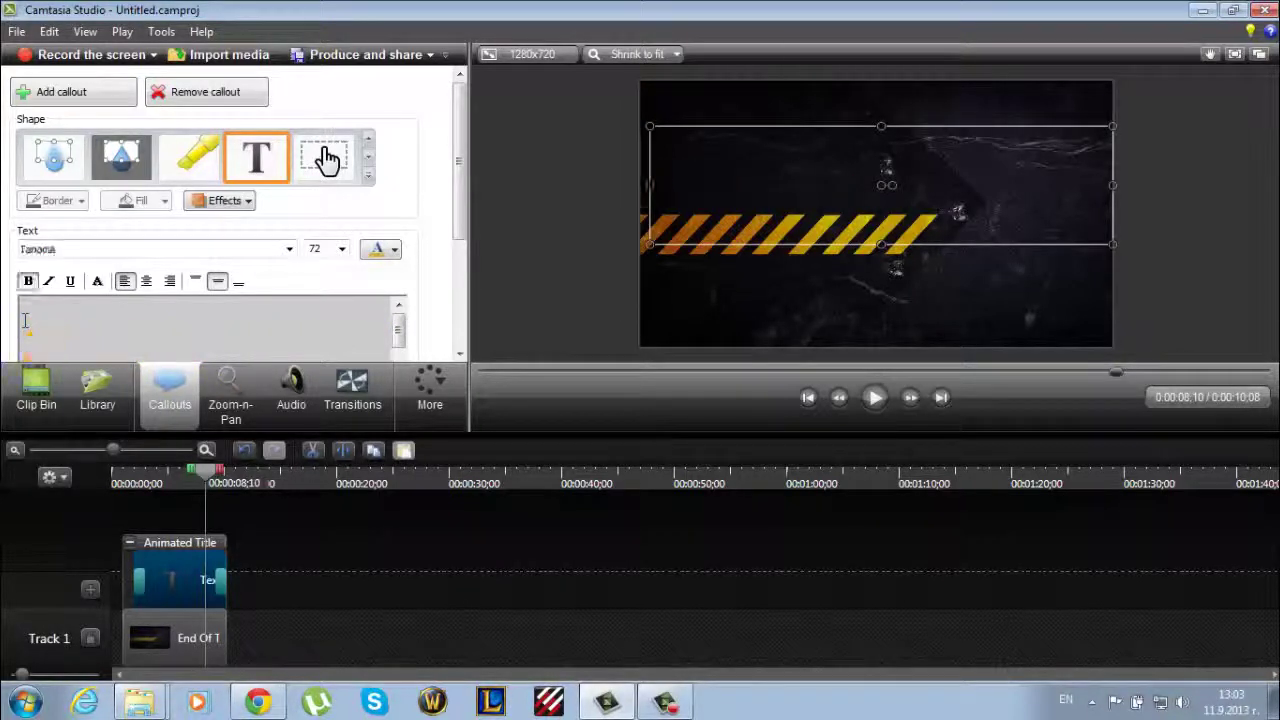
Set the title callout's font size to 48.
click(380, 250)
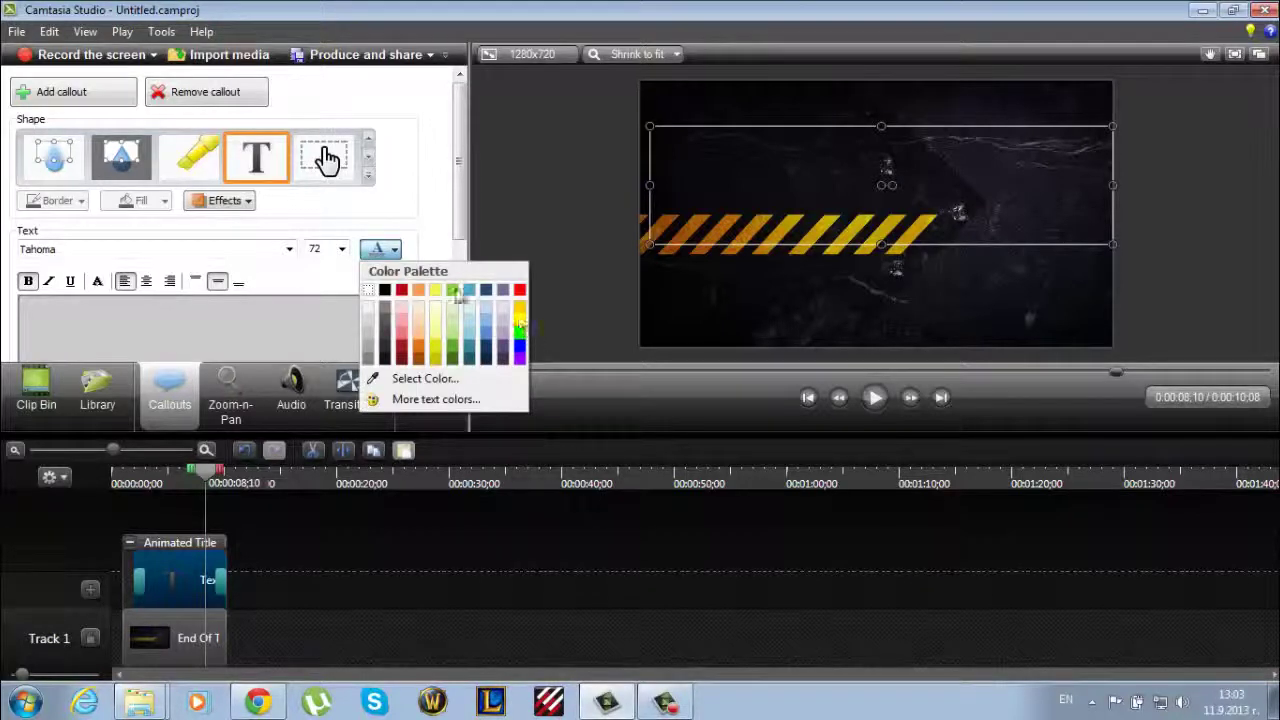
click(341, 249)
click(341, 249)
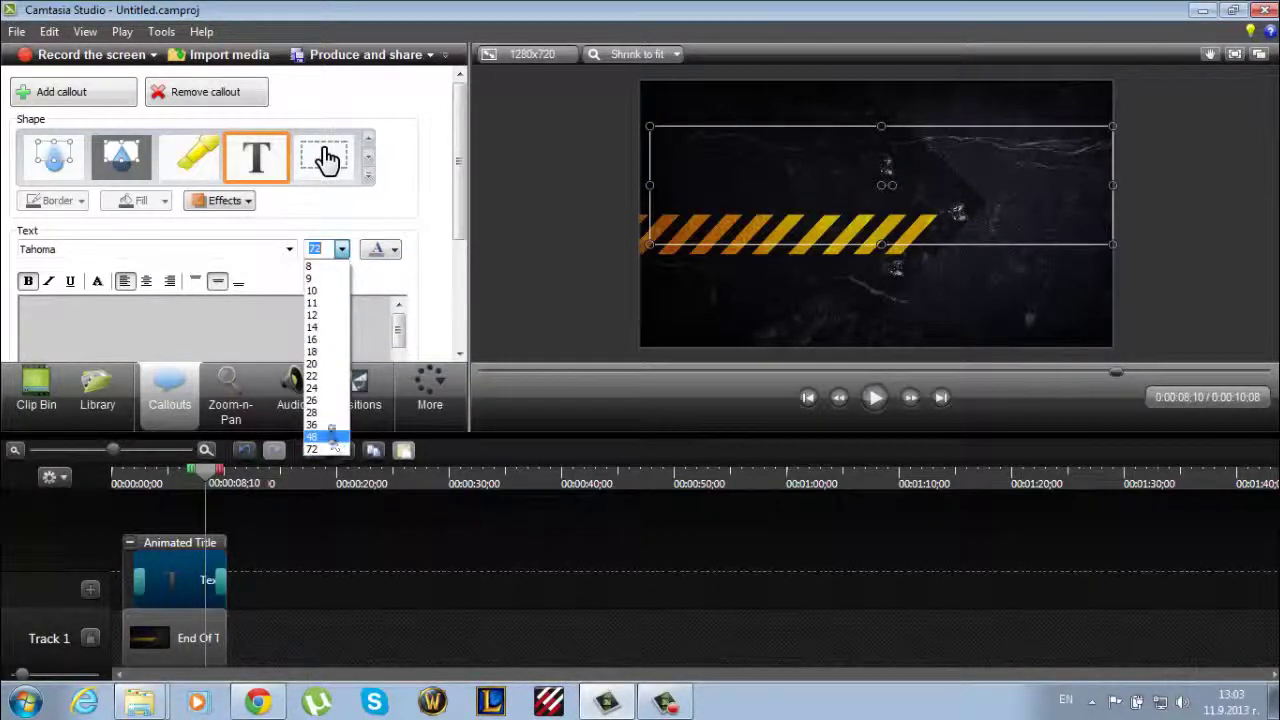
click(339, 437)
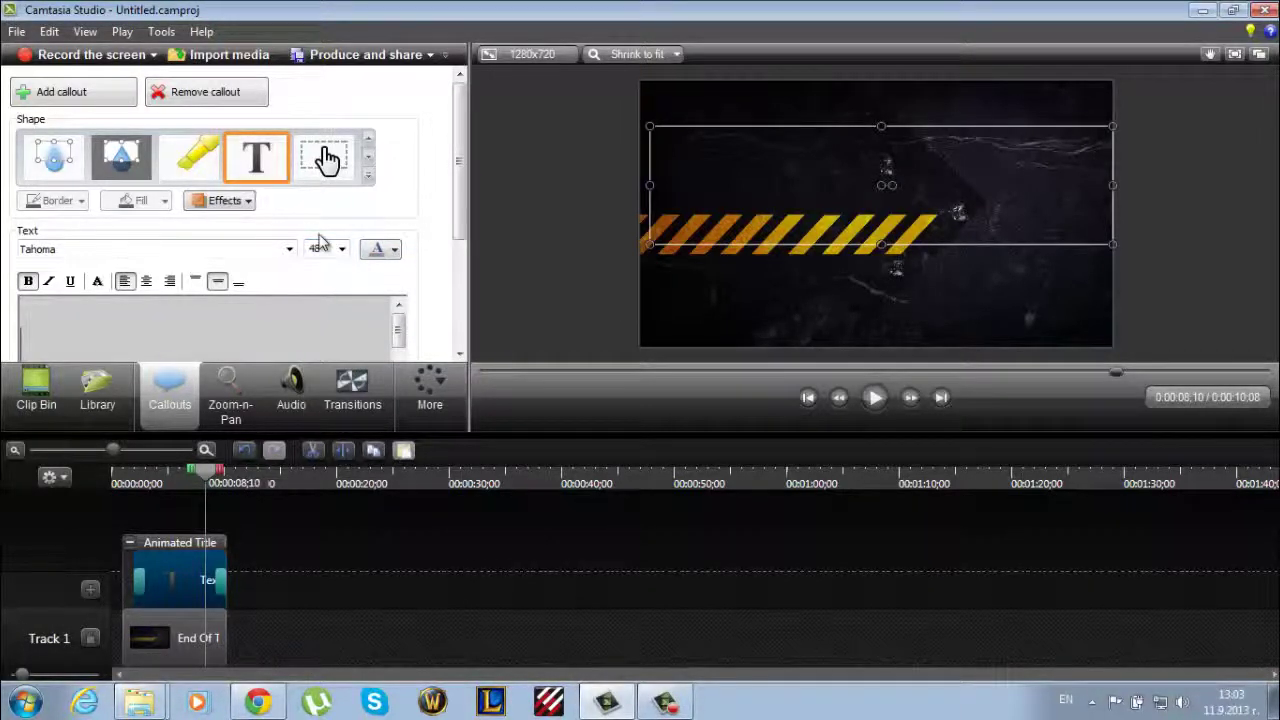
Set the title callout's text color to golden yellow and enter "Games" as its text.
click(380, 249)
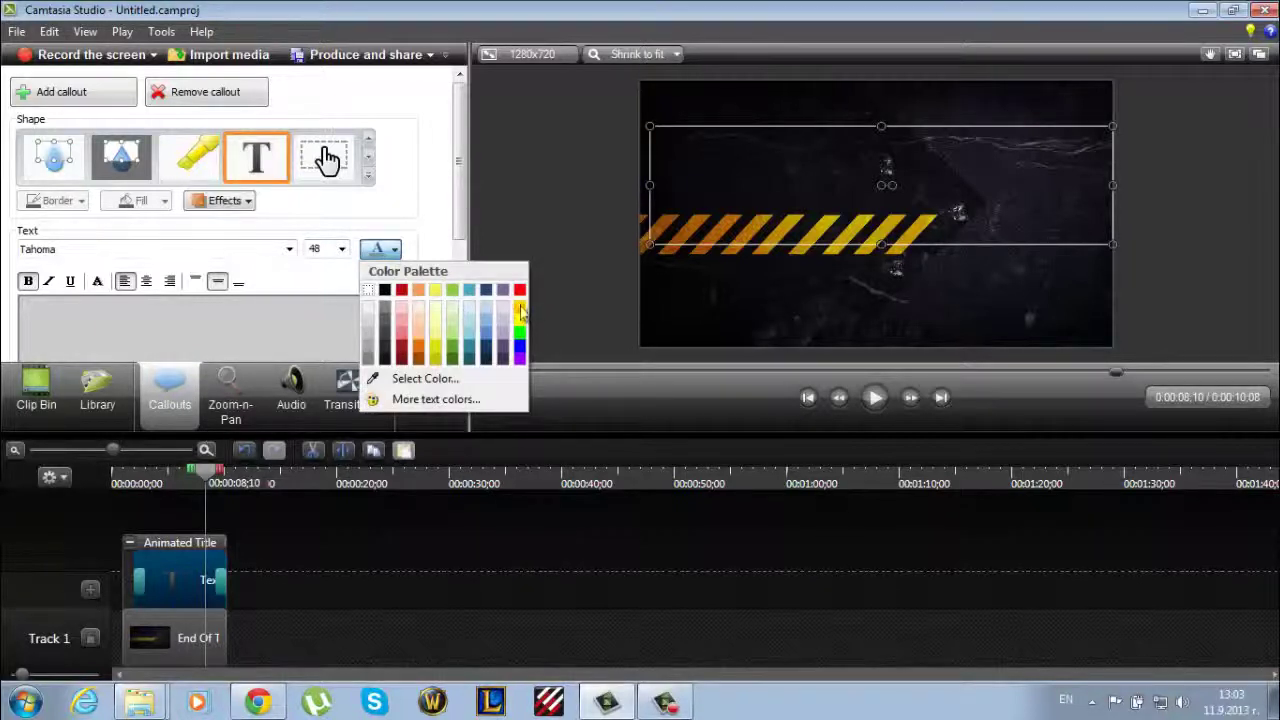
click(520, 312)
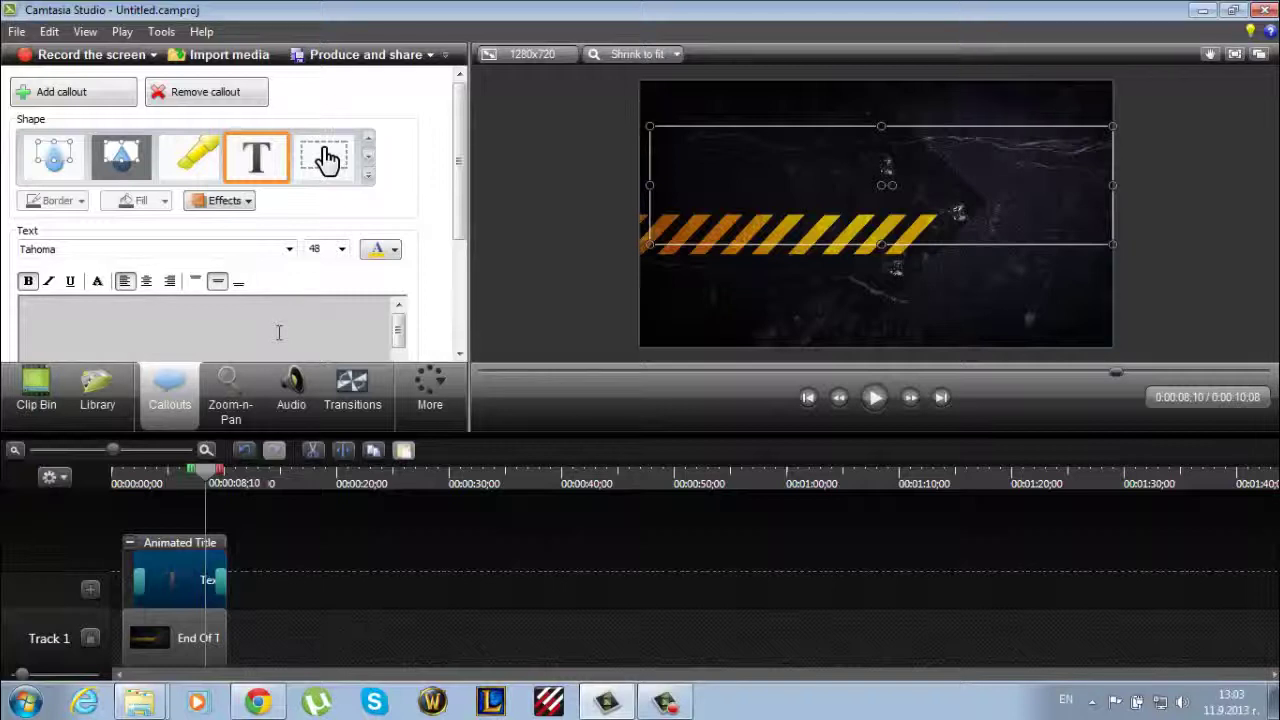
text(G)
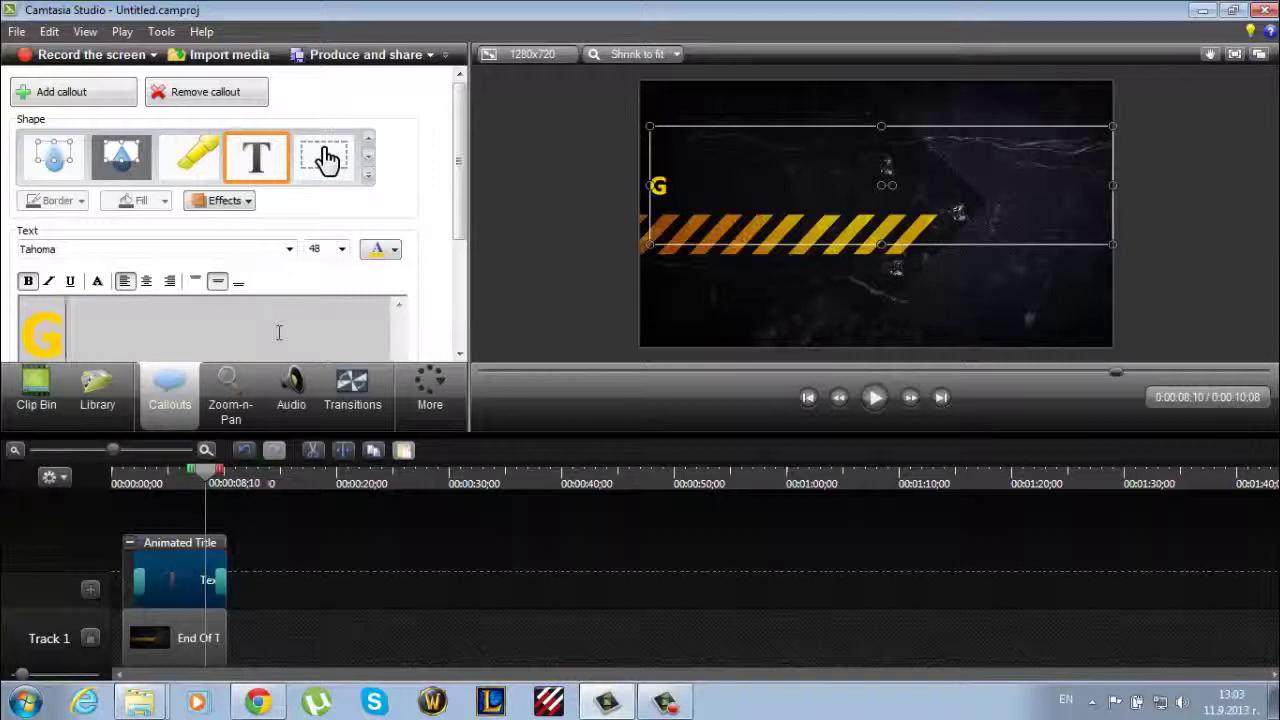
text(ames)
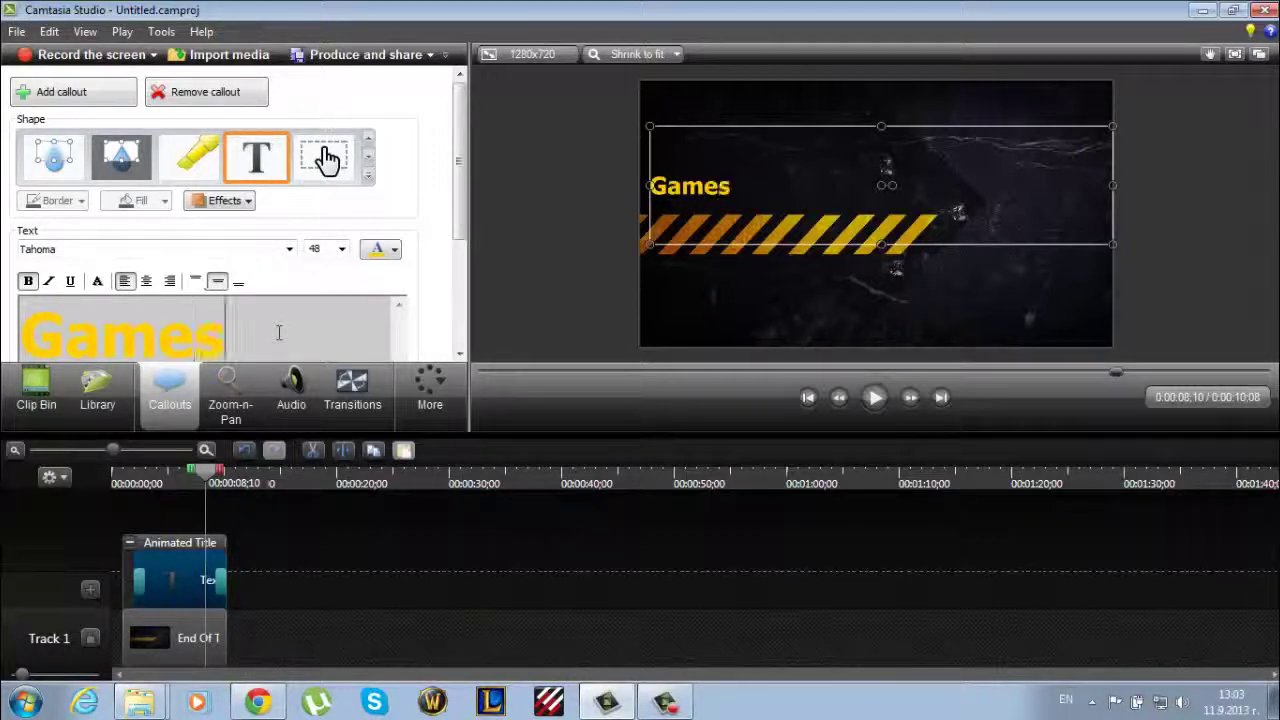
Complete the title callout's text so that it reads "Games For Everyone BG".
text( For E)
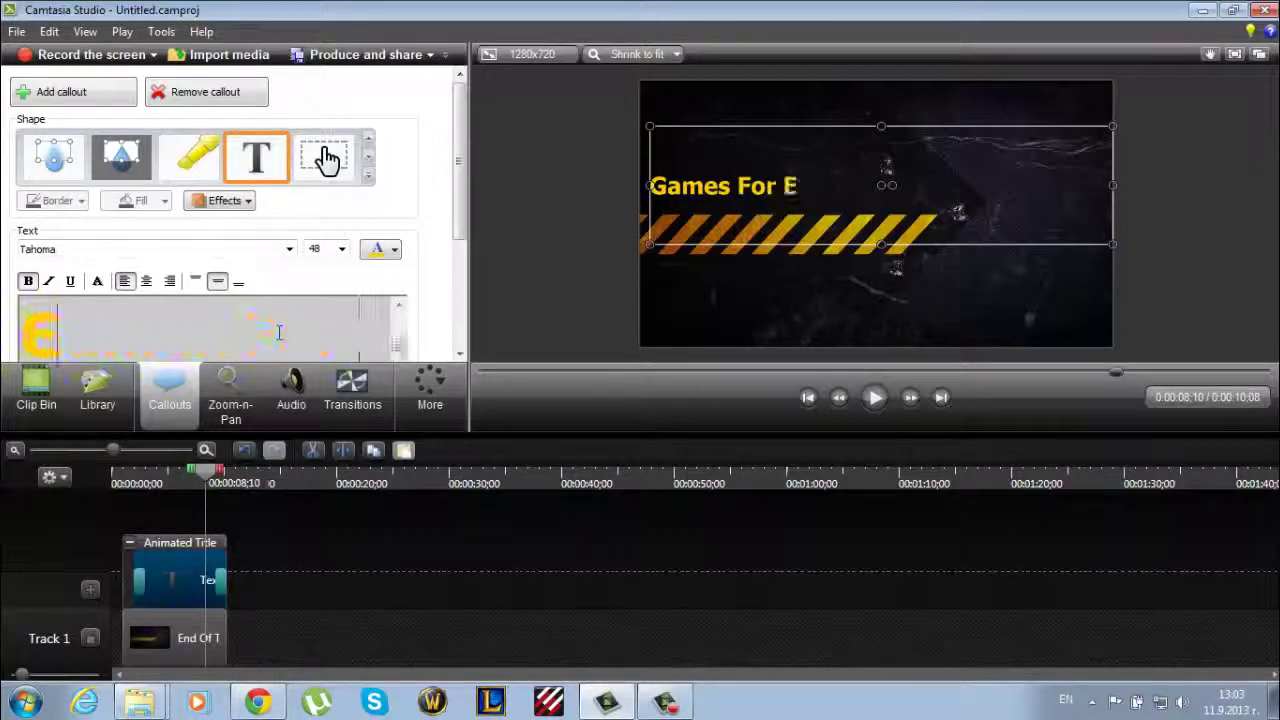
text(veryone)
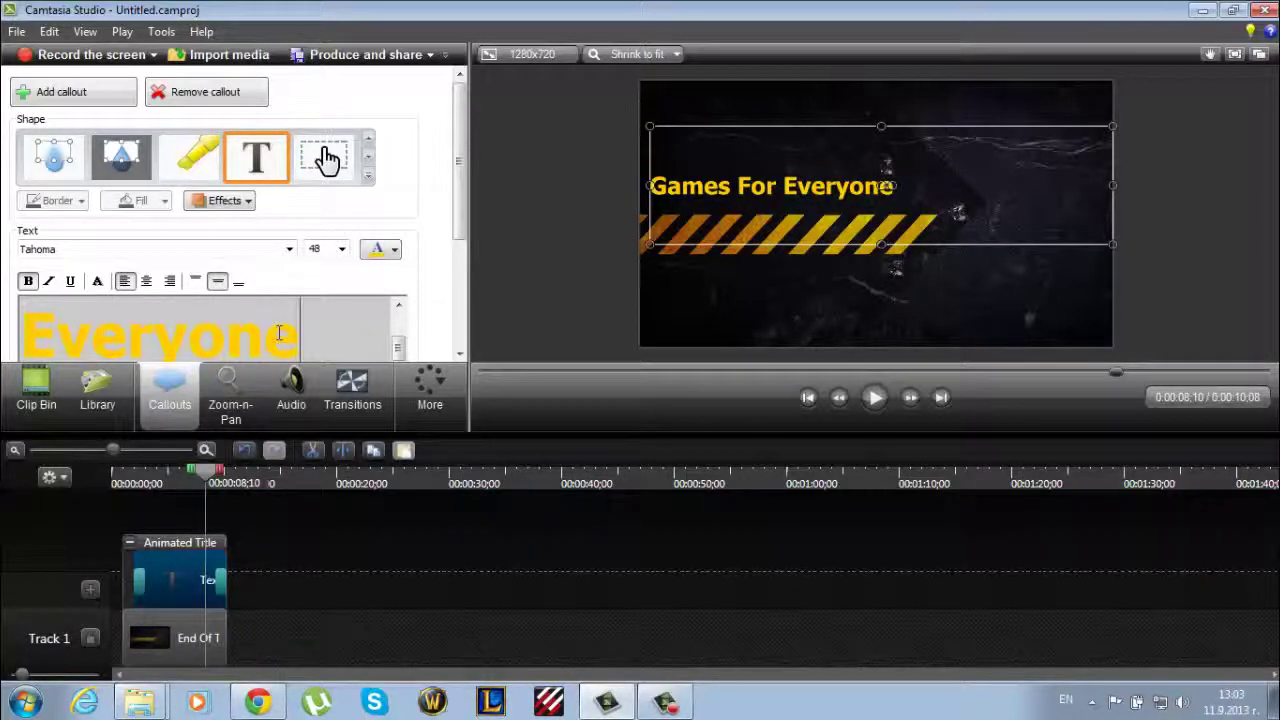
text( BG)
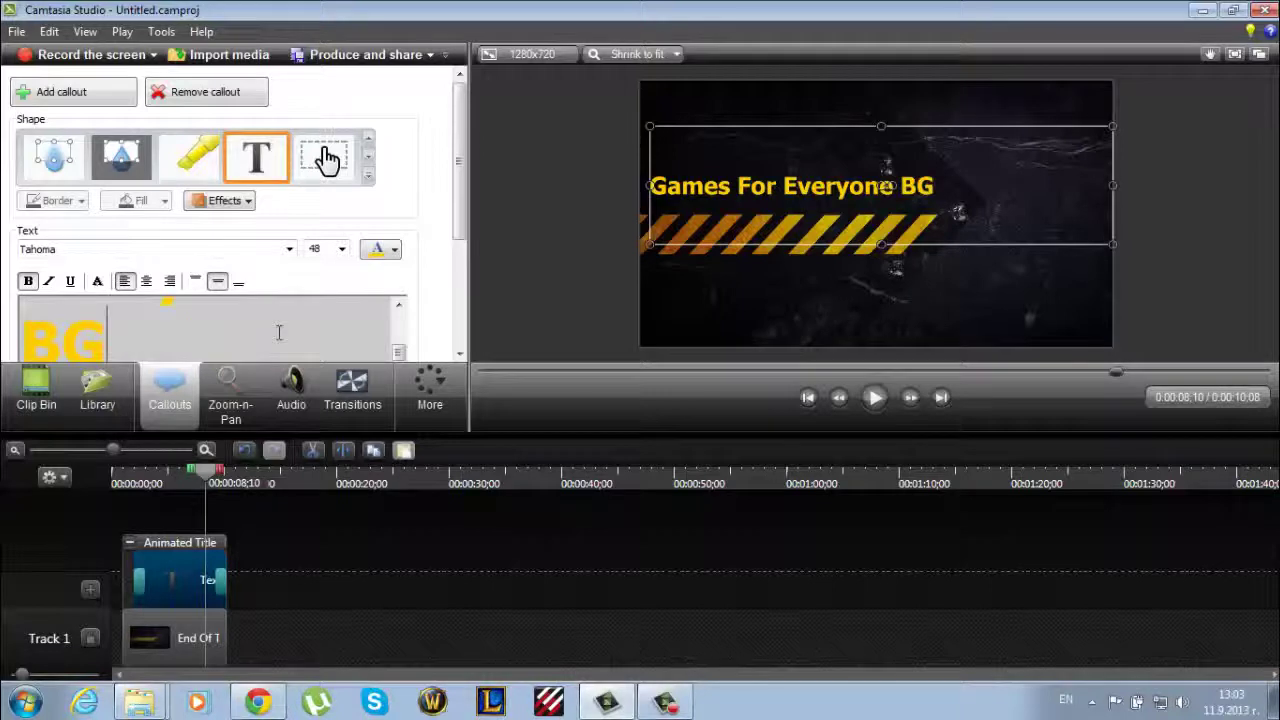
click(167, 305)
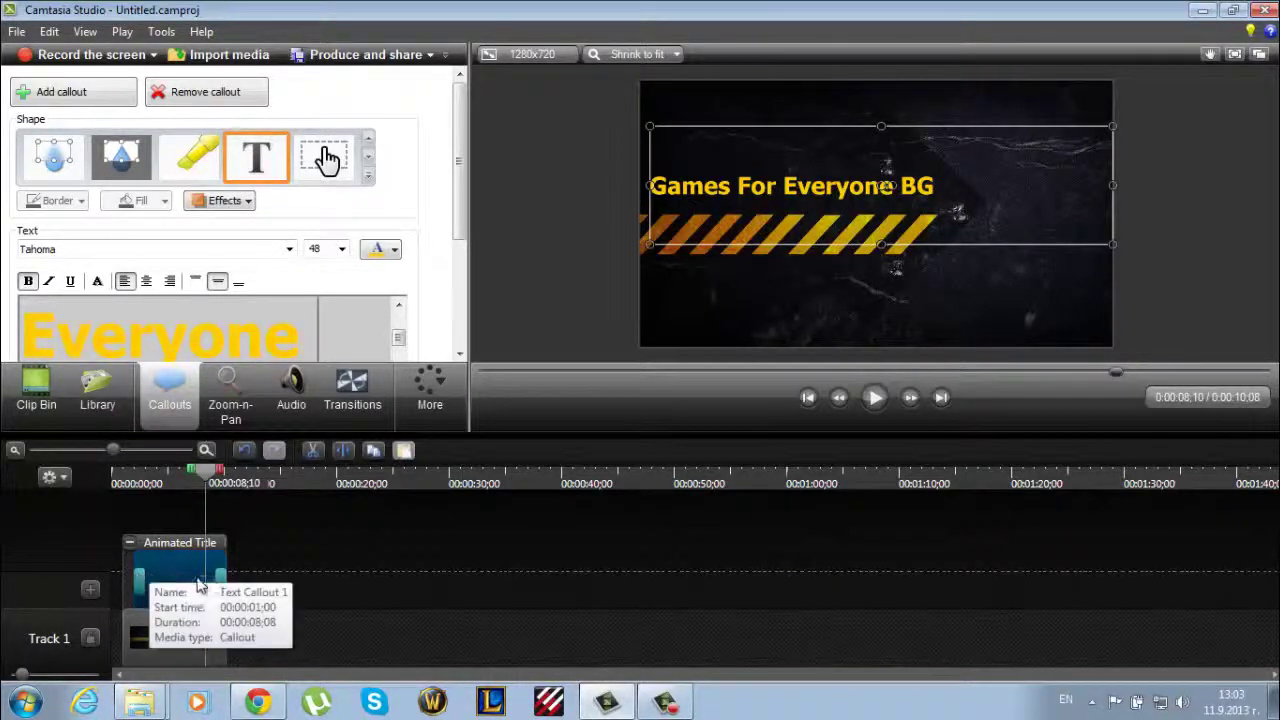
Preview the title from the start and adjust the fade-in and fade-out transitions of its text callout.
click(123, 476)
click(877, 399)
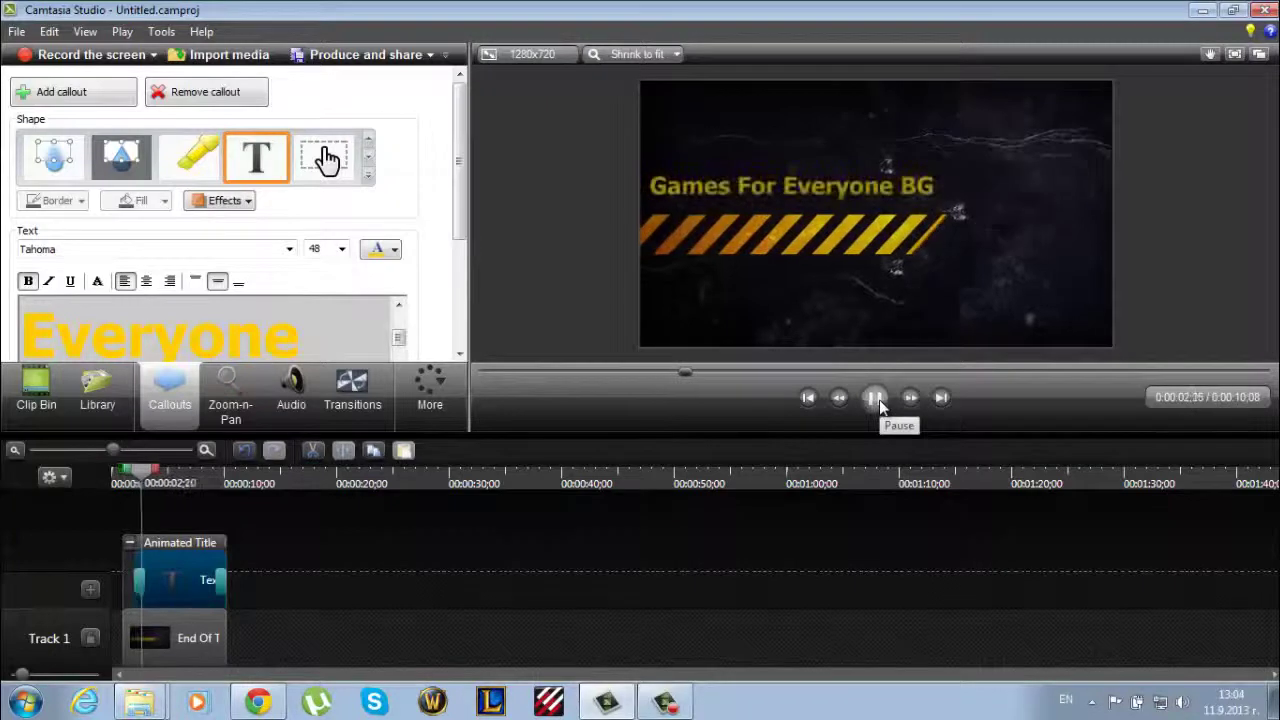
click(877, 399)
click(147, 581)
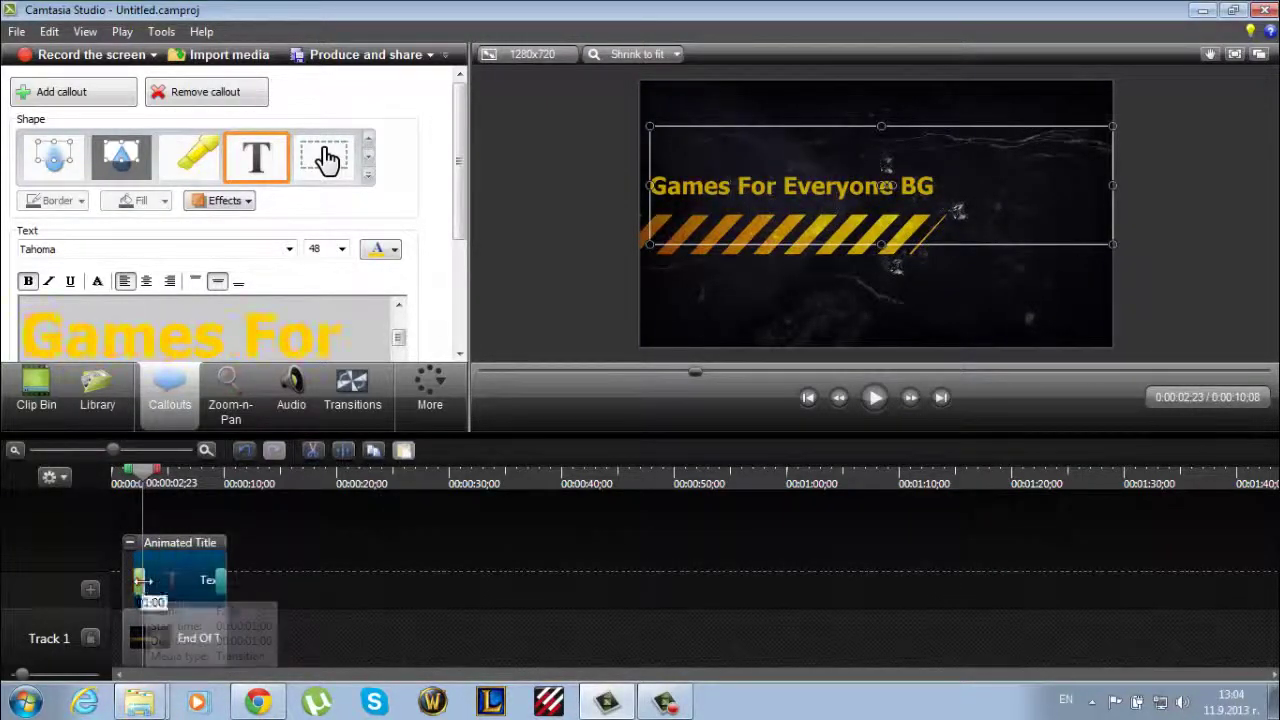
drag(150, 580, 210, 580)
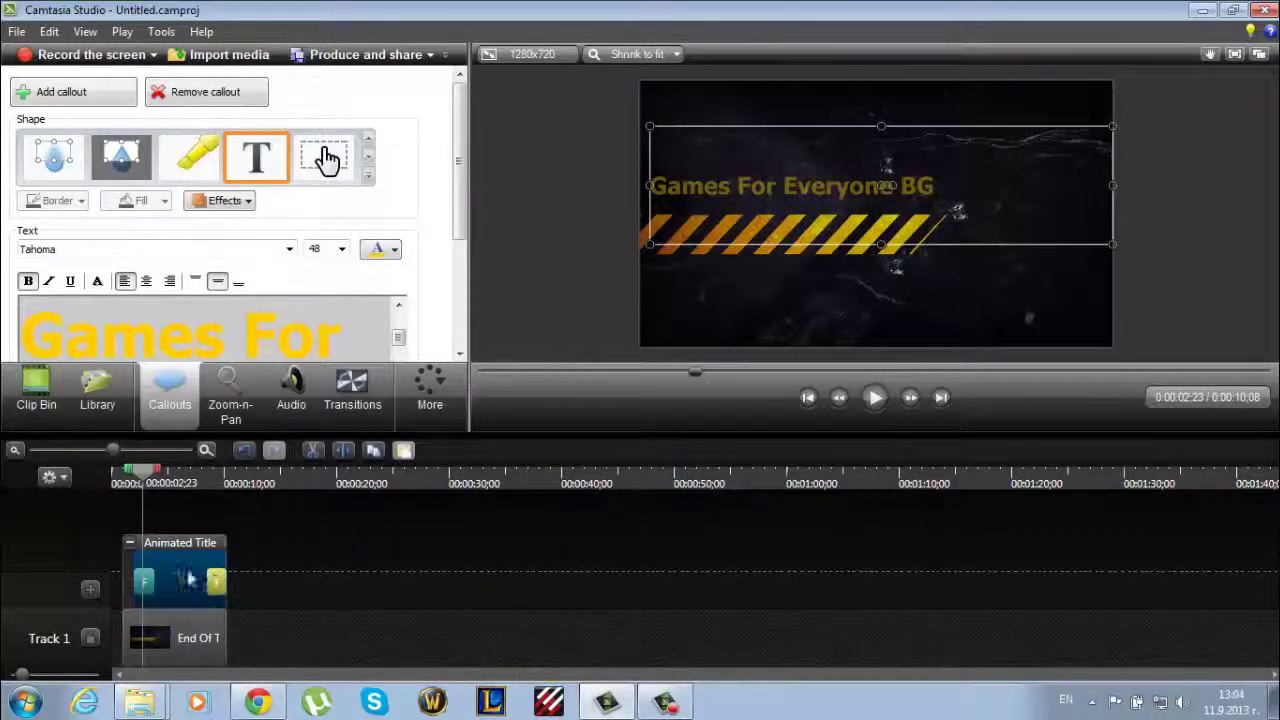
Play the intro through from near the beginning and shorten the Animated Title to end at about 8 seconds.
click(118, 483)
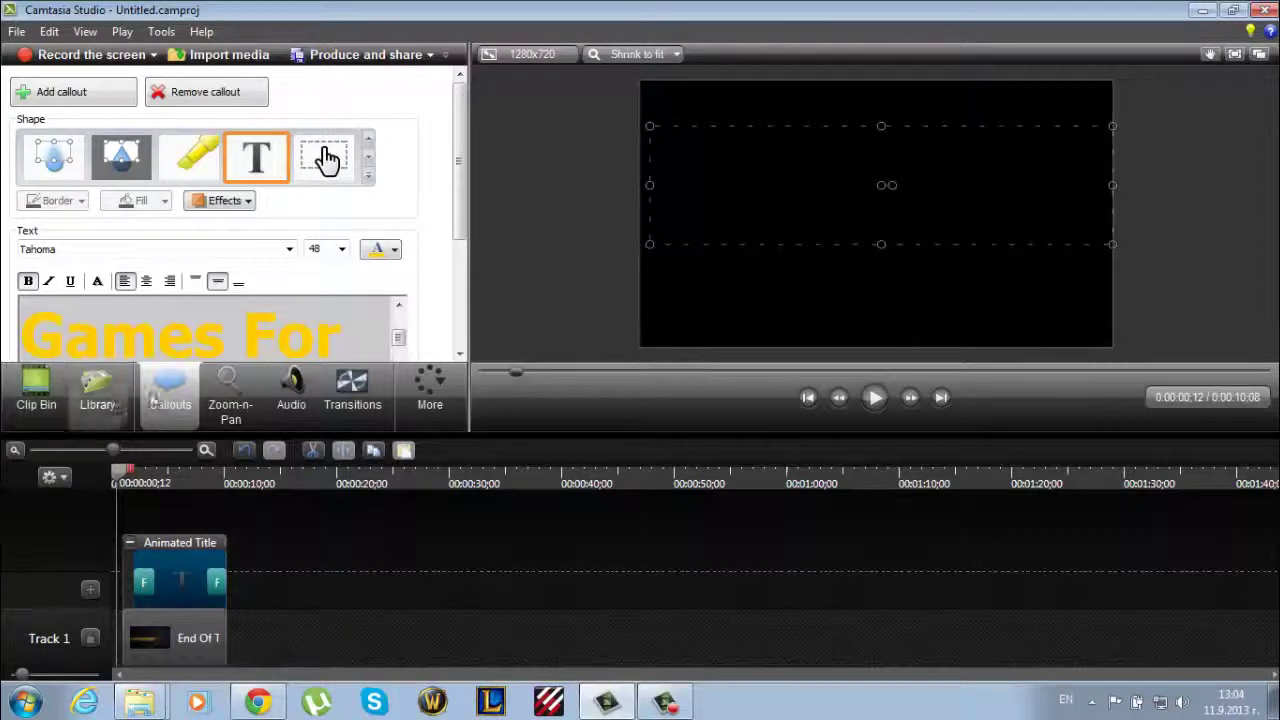
scroll(465, 197, down, 3)
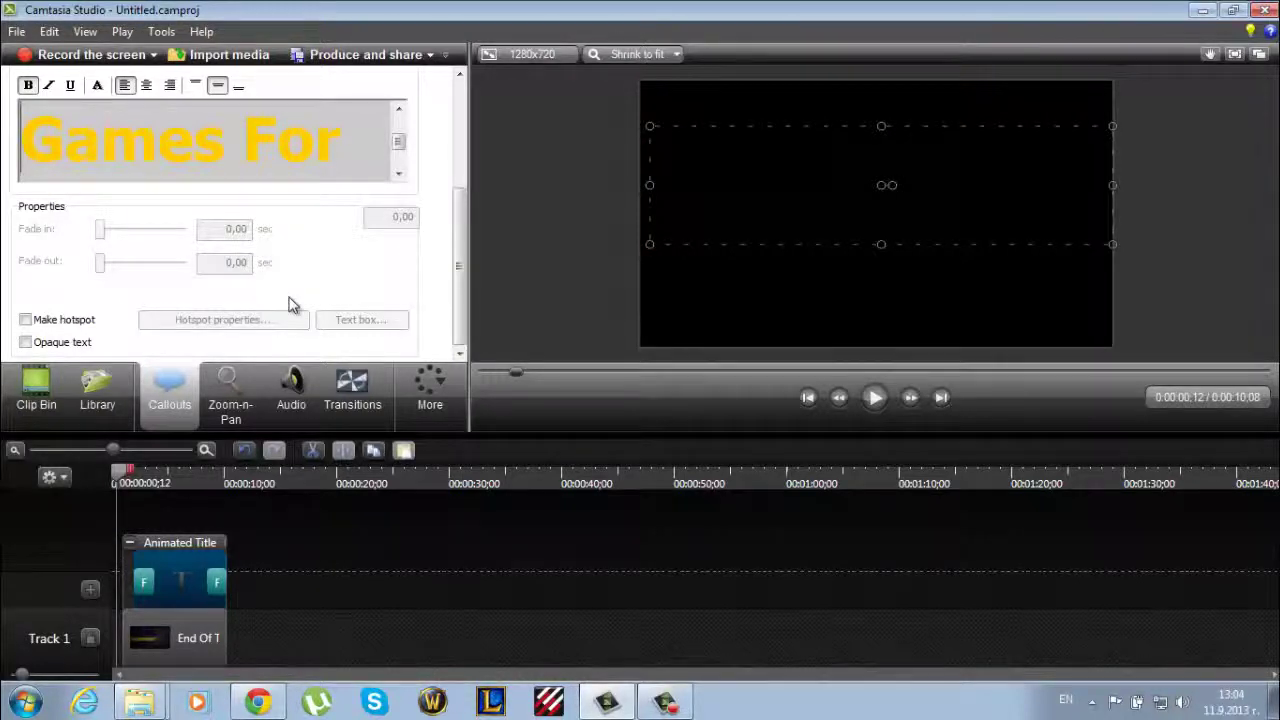
scroll(458, 275, up, 3)
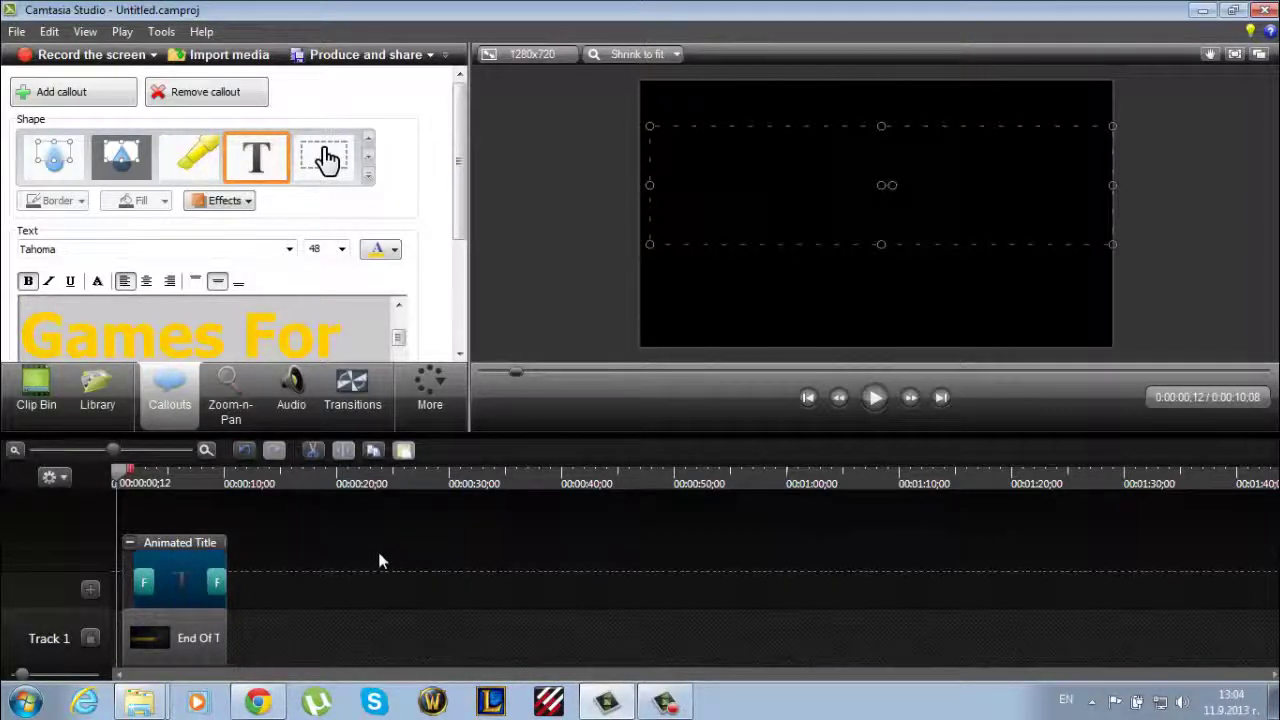
click(876, 397)
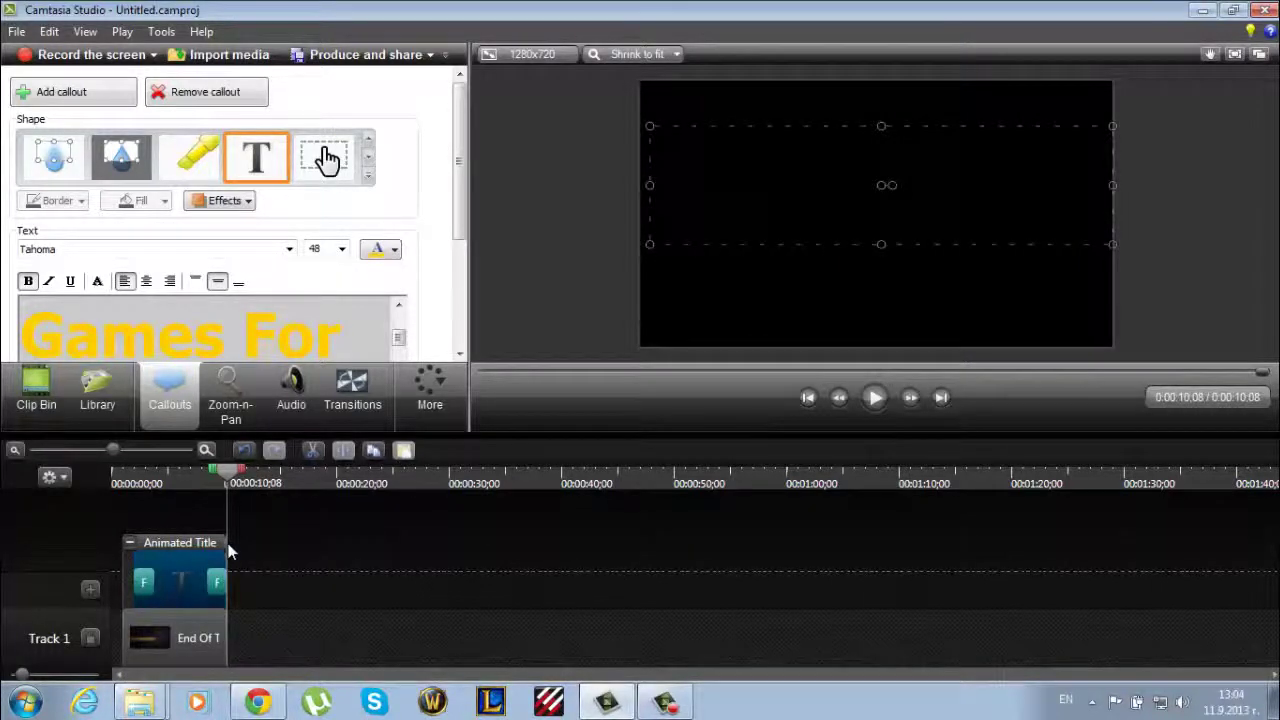
drag(228, 543, 202, 543)
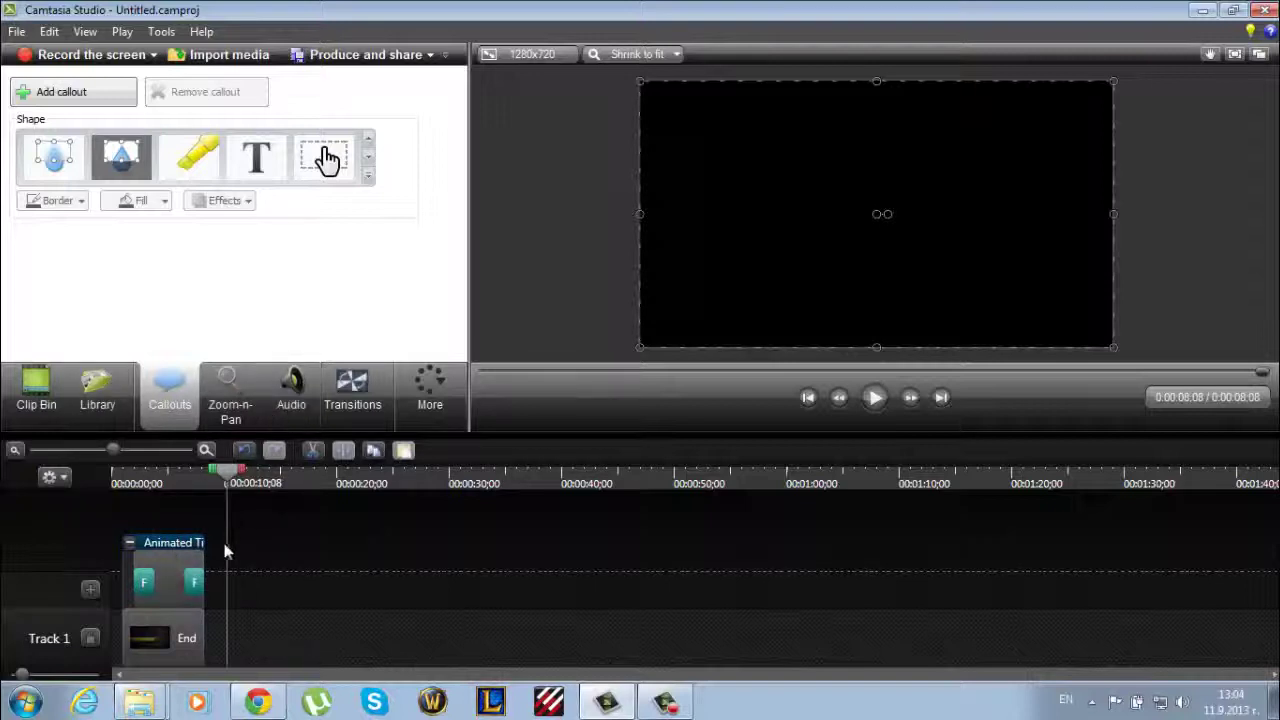
Turn on the Shadow effect for the "Games For Everyone BG" text callout.
click(172, 562)
click(222, 200)
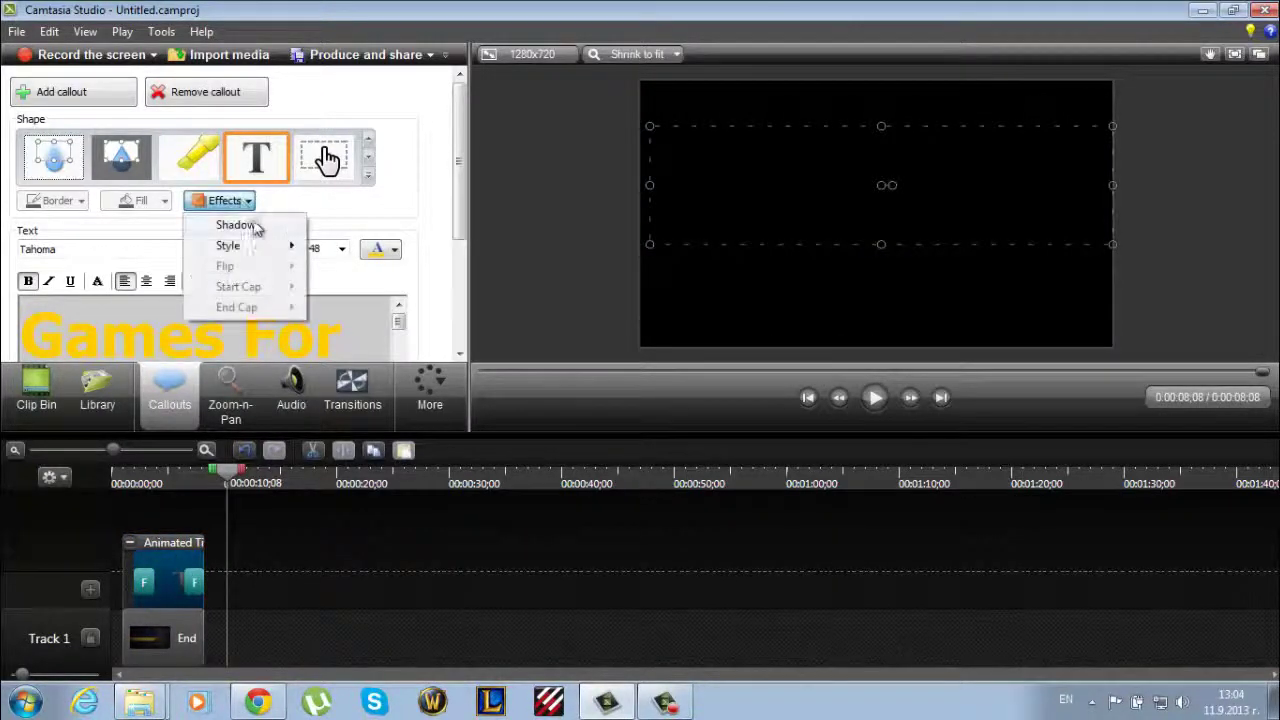
click(250, 228)
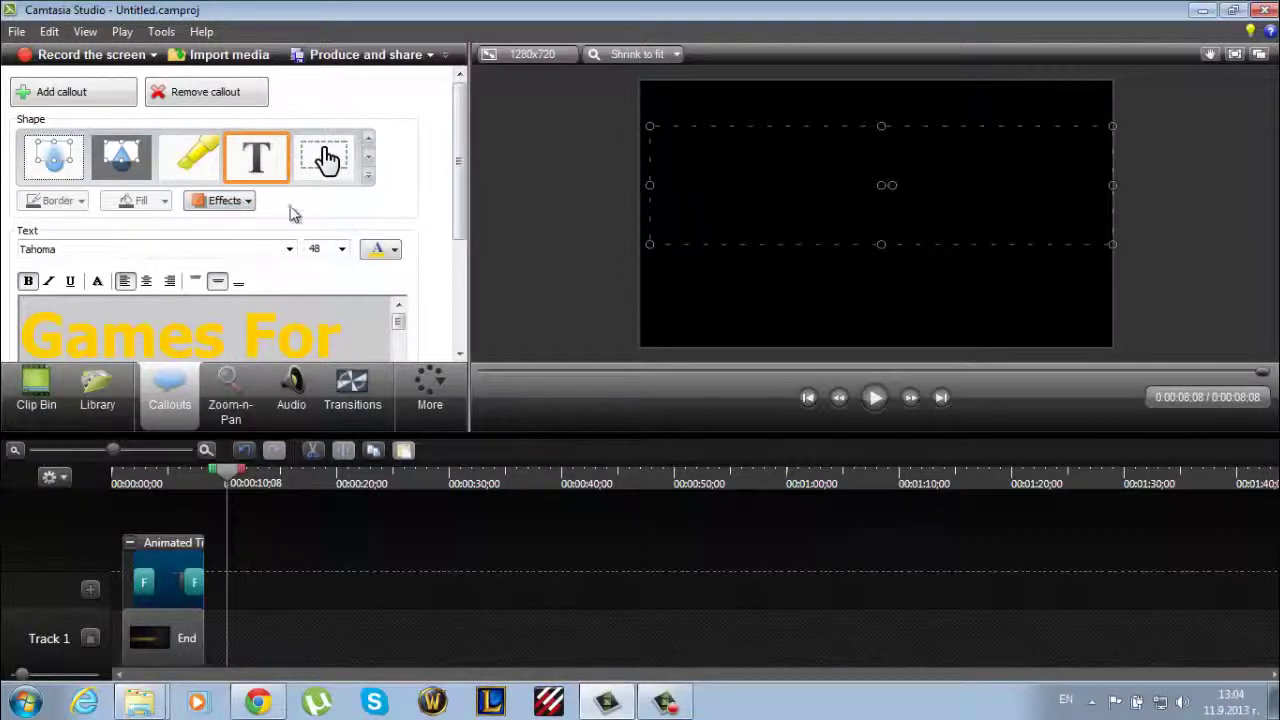
click(244, 203)
mouse_move(268, 248)
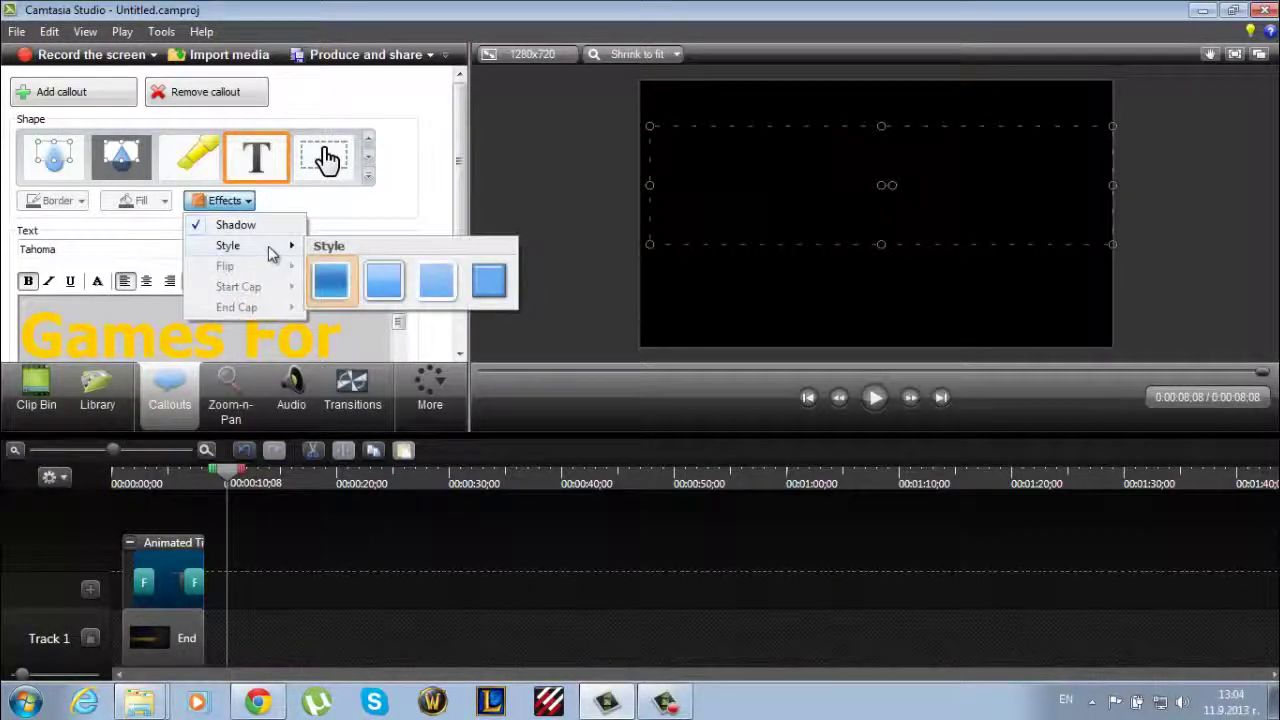
click(408, 202)
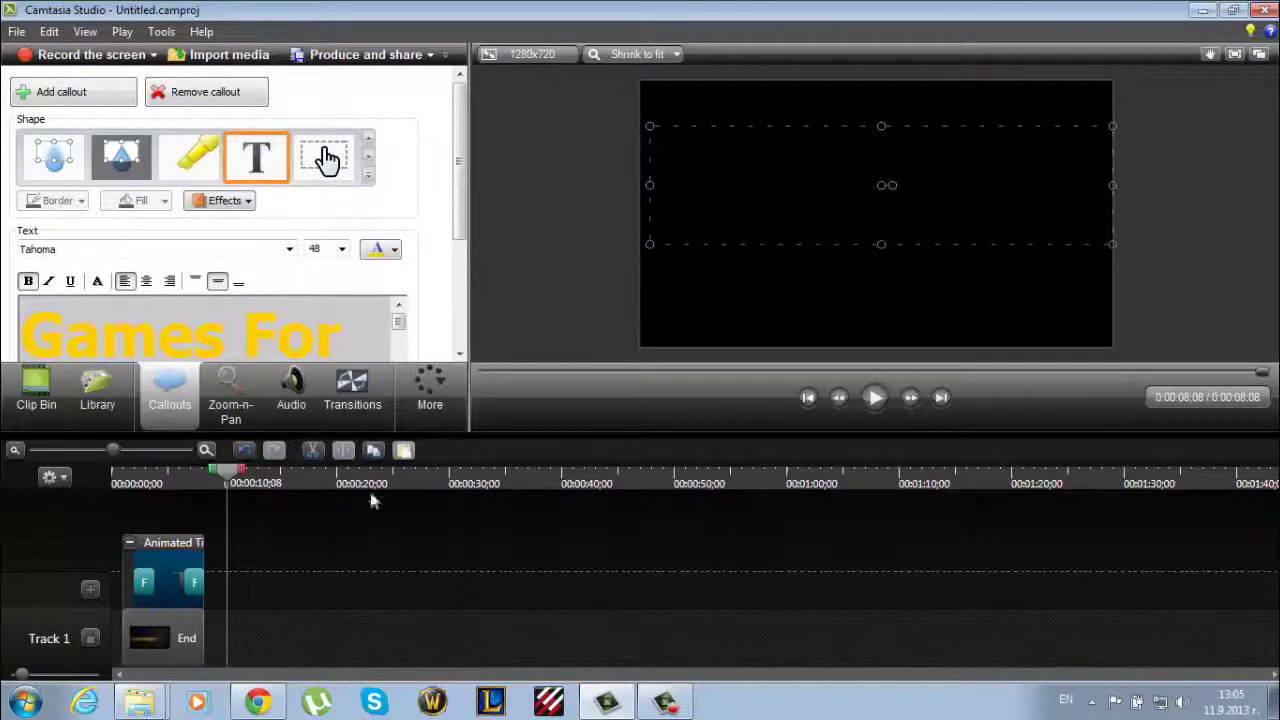
Add the library's Callout - Banner 3 on Track 2 above the Animated Title, with both ending together.
click(136, 485)
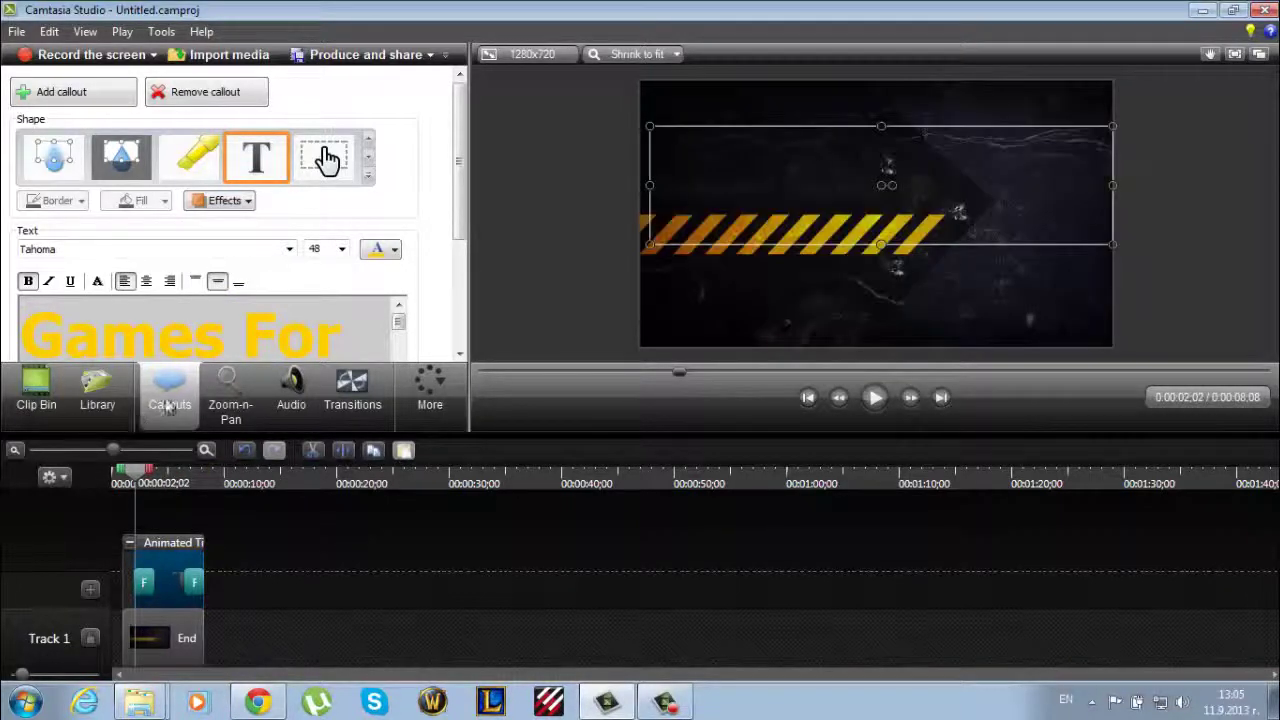
click(110, 404)
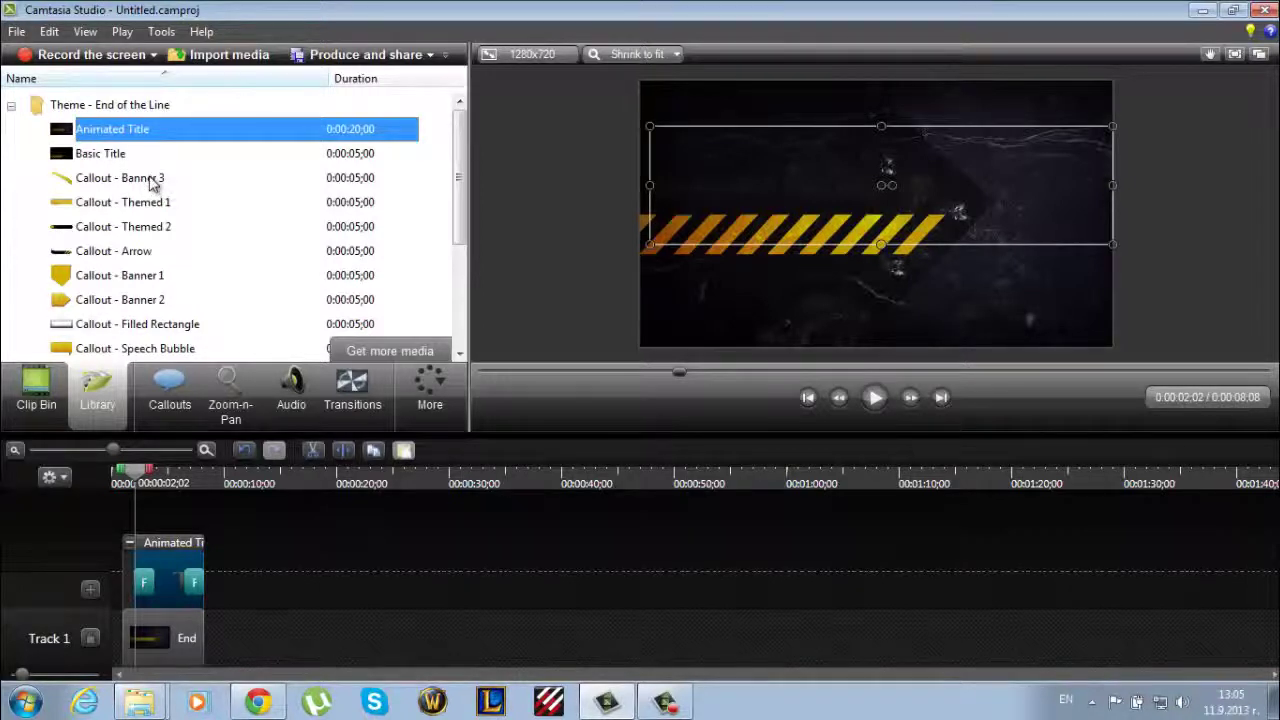
drag(146, 178, 250, 595)
drag(160, 579, 172, 584)
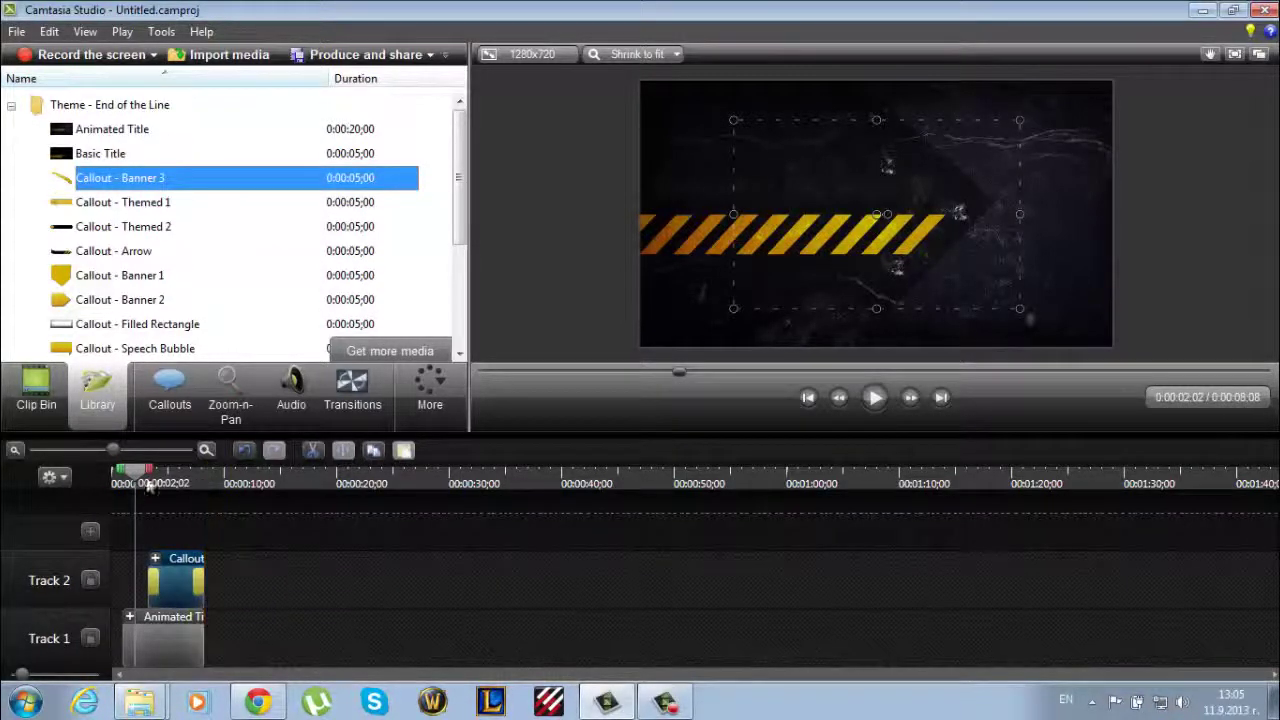
Play forward until the banner shows, move it to the upper-right area of the canvas and scale it down.
click(876, 398)
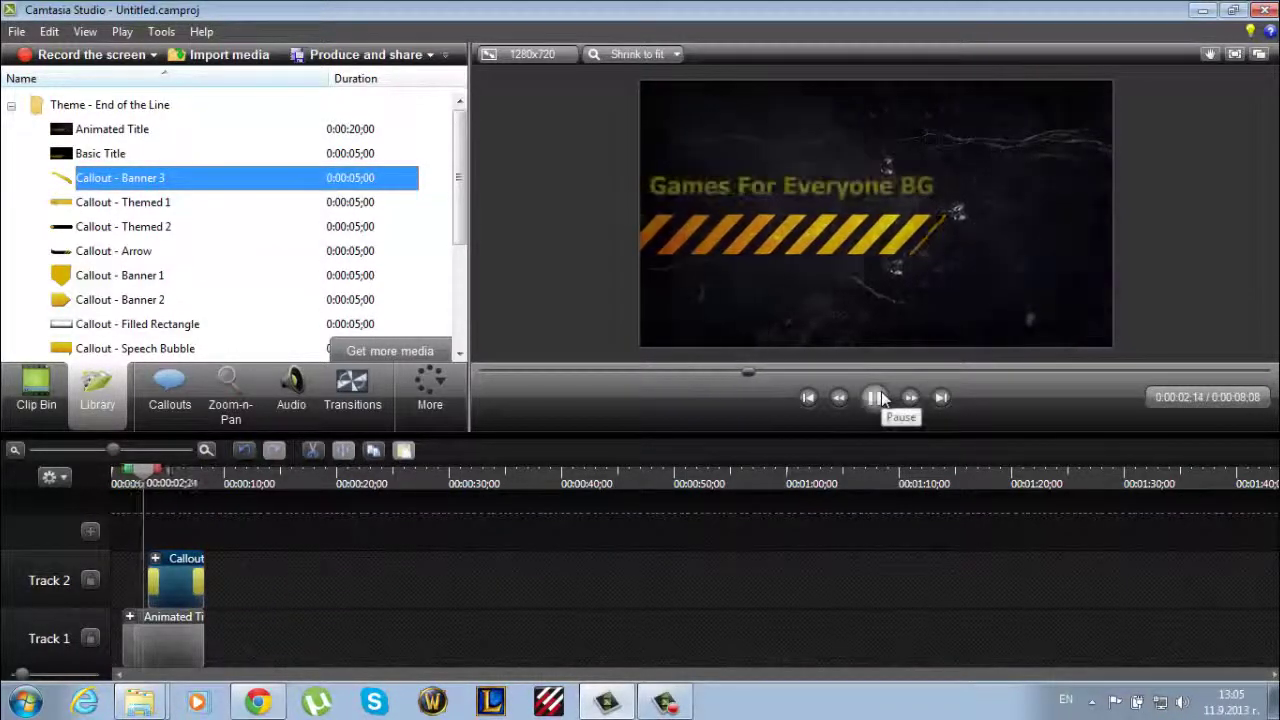
click(878, 398)
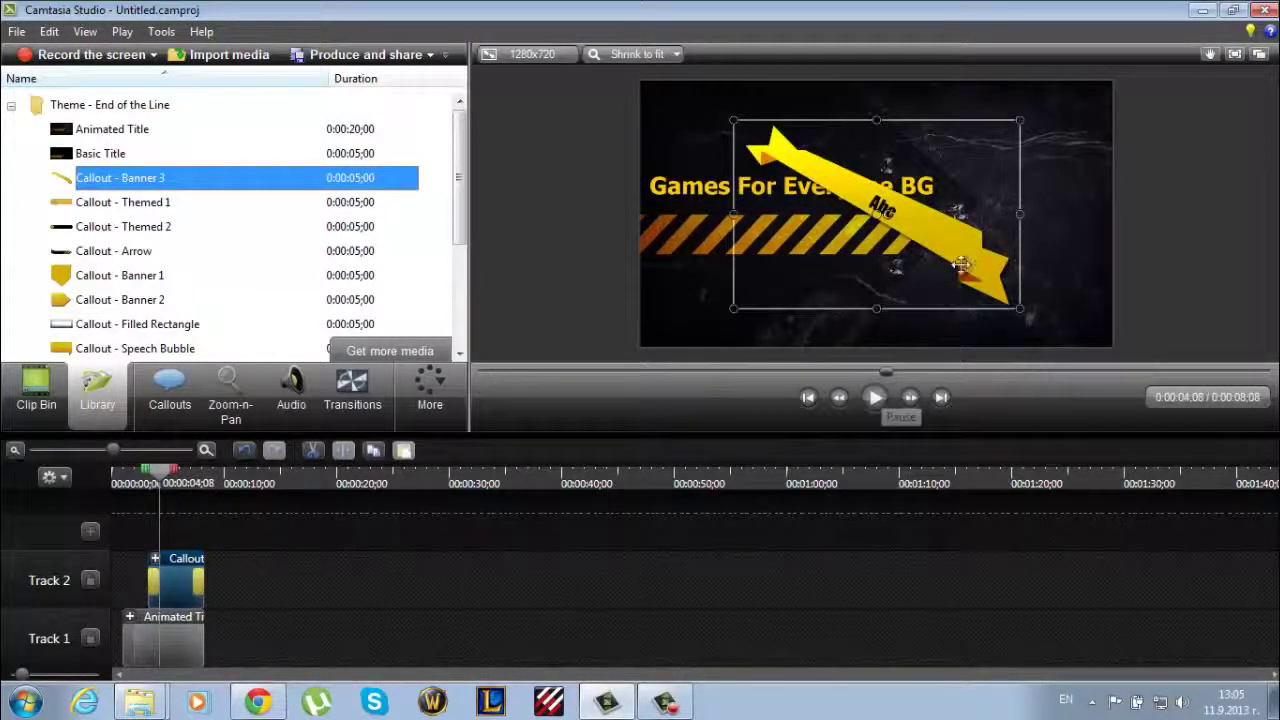
drag(962, 263, 1046, 229)
drag(816, 270, 875, 230)
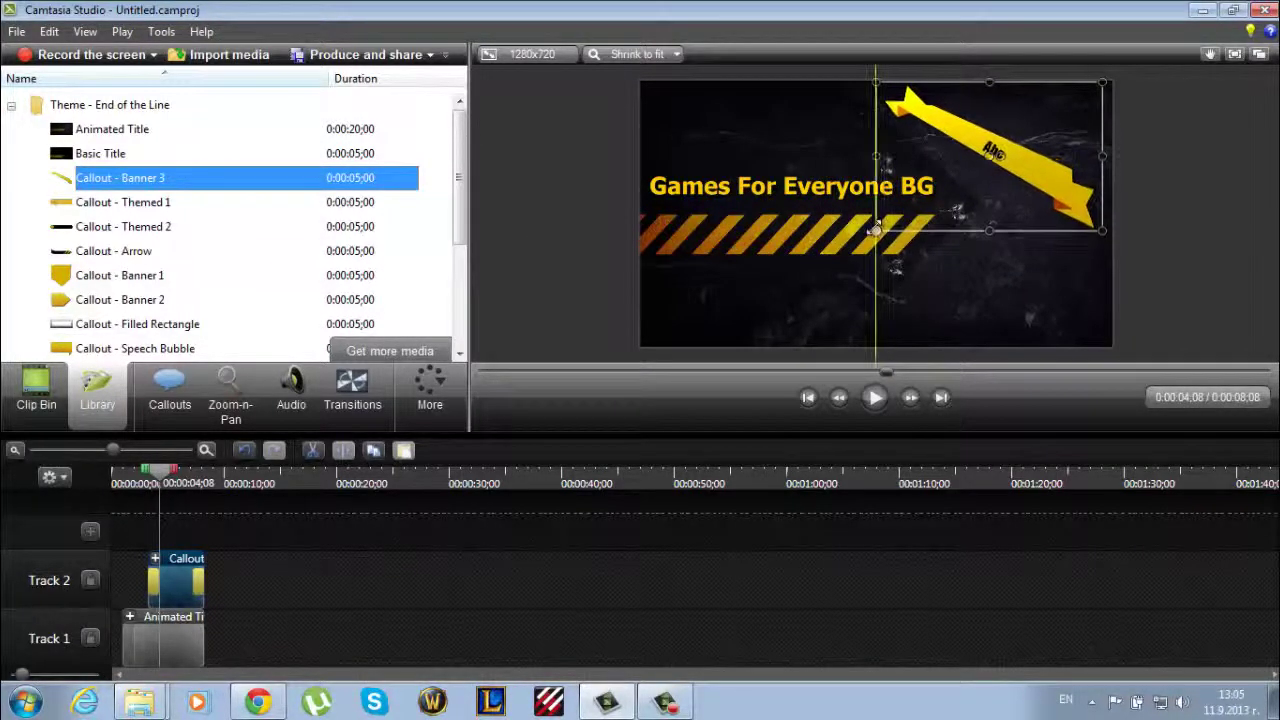
Shorten the Banner 3 callout and the Animated Title and align both clips to end at 0:00:08;02.
click(872, 400)
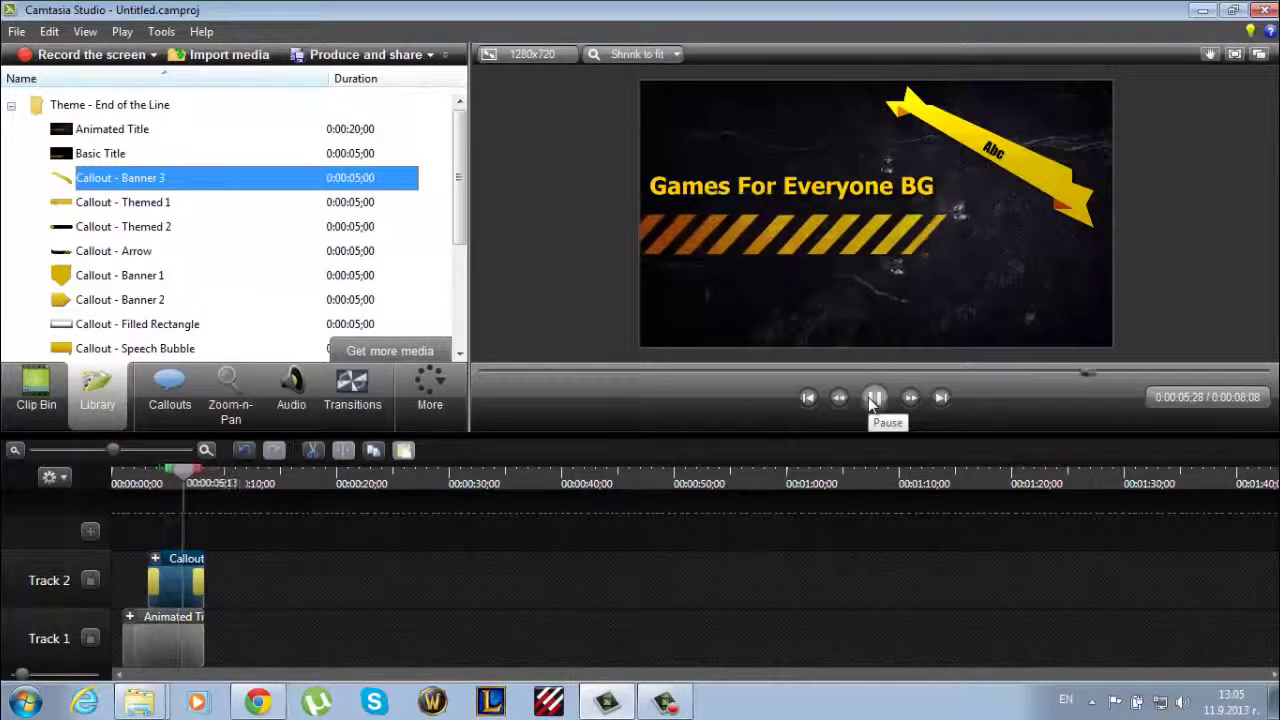
click(872, 400)
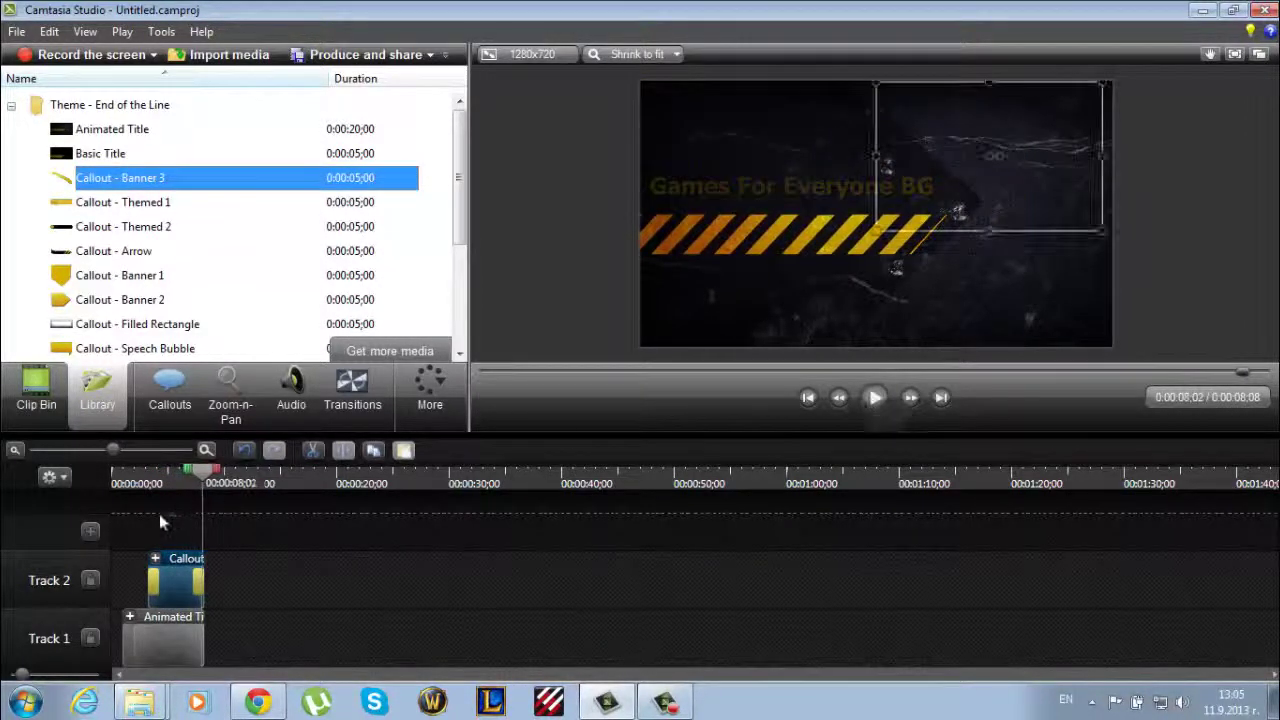
drag(148, 560, 201, 558)
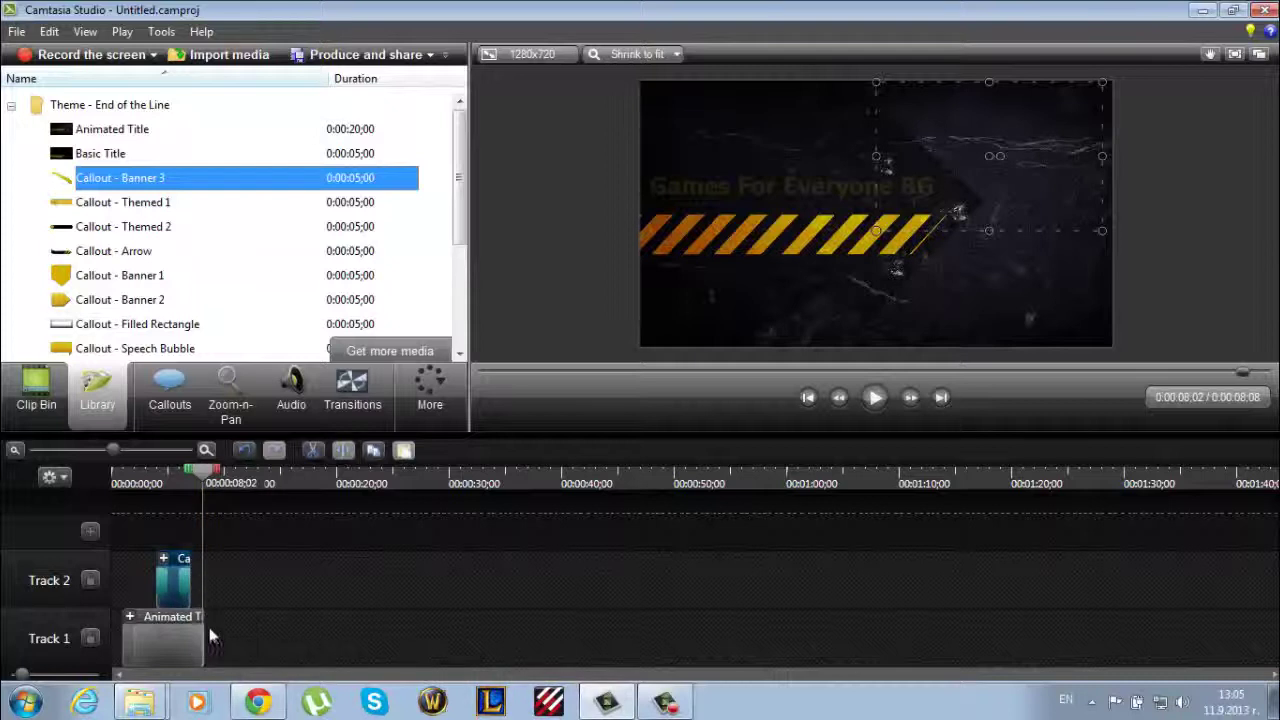
click(200, 622)
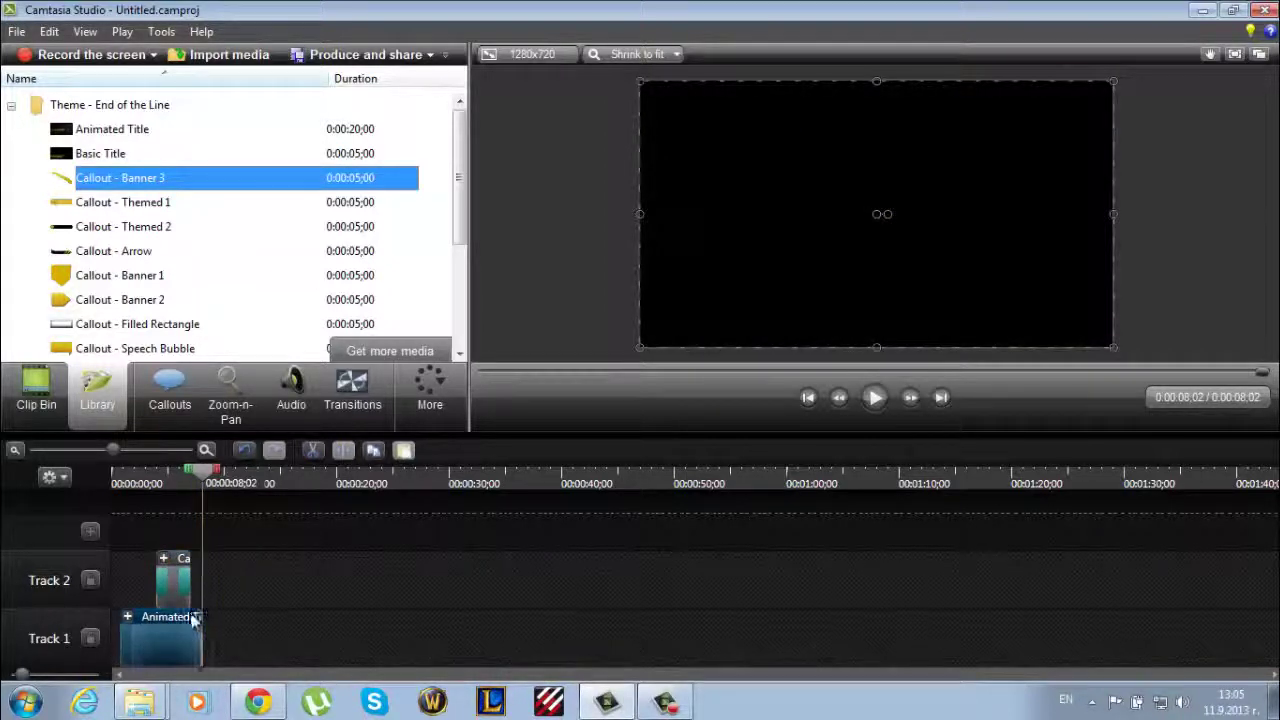
mouse_move(200, 622)
mouse_down()
mouse_move(178, 618)
mouse_move(204, 616)
mouse_up()
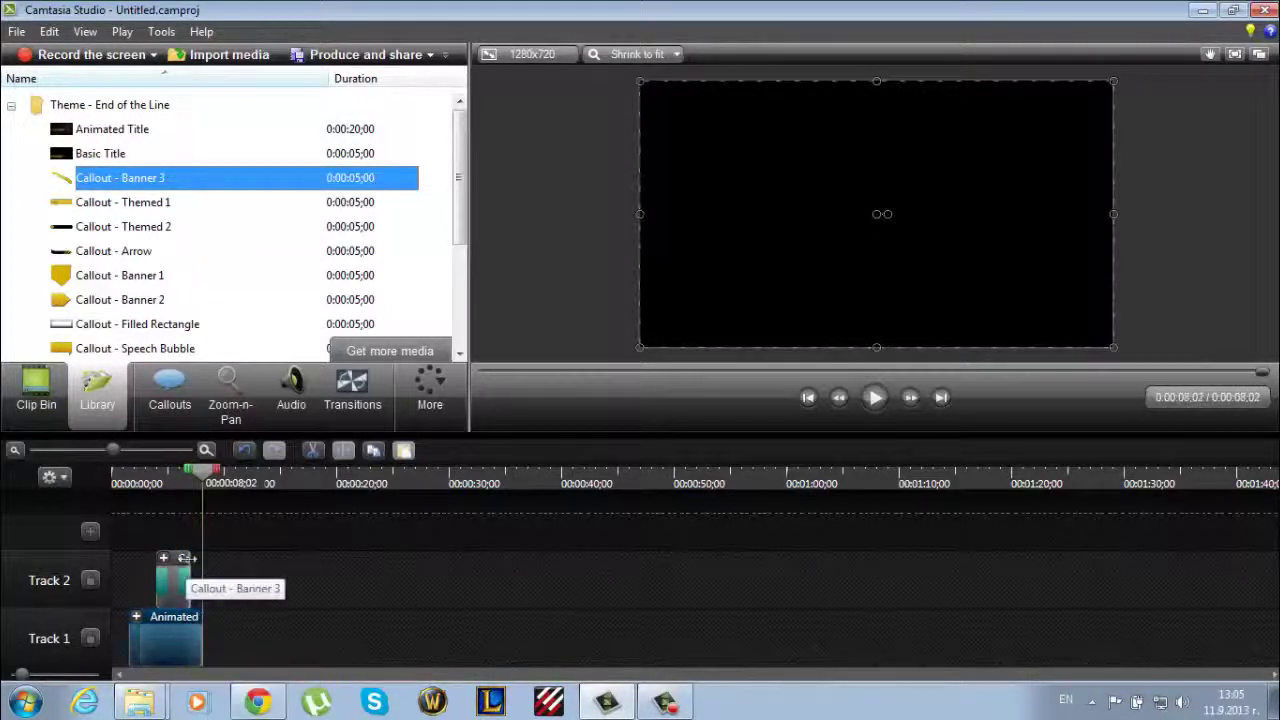
mouse_move(190, 558)
mouse_down()
mouse_move(201, 558)
mouse_move(166, 562)
mouse_up()
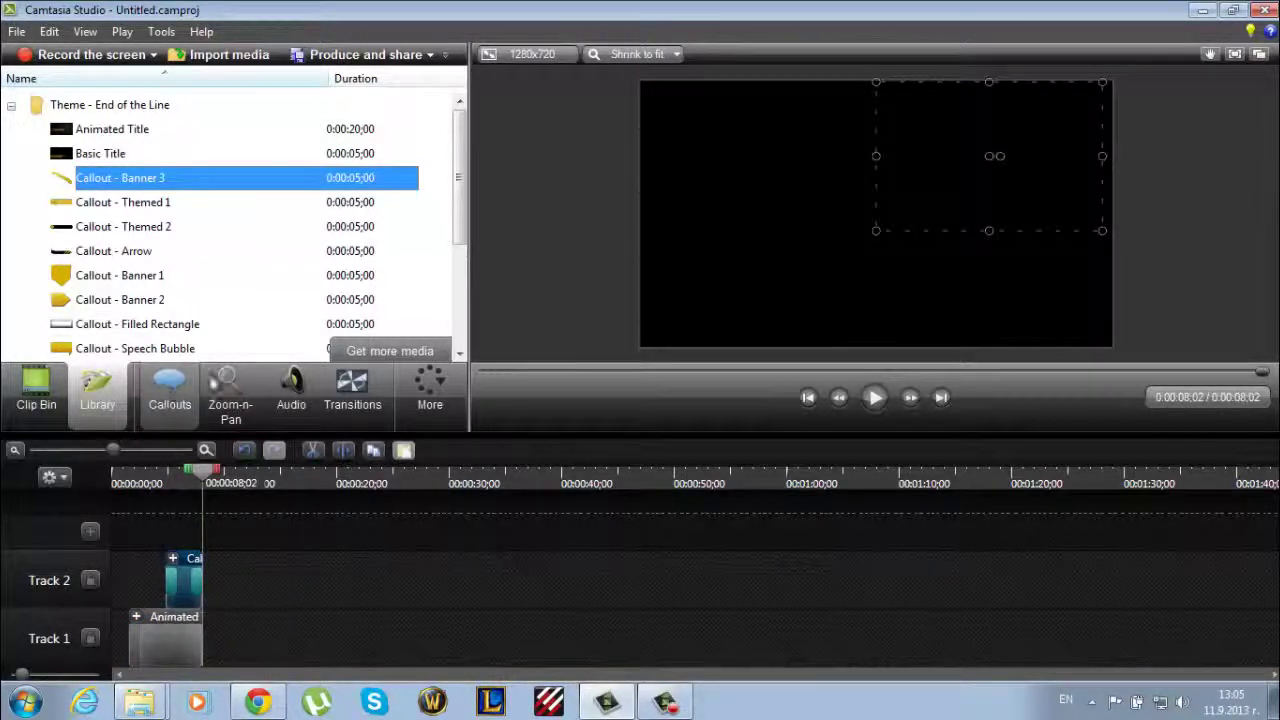
Preview the intro from the start up to the banner and delete the "Abc" placeholder from its text callout.
click(113, 484)
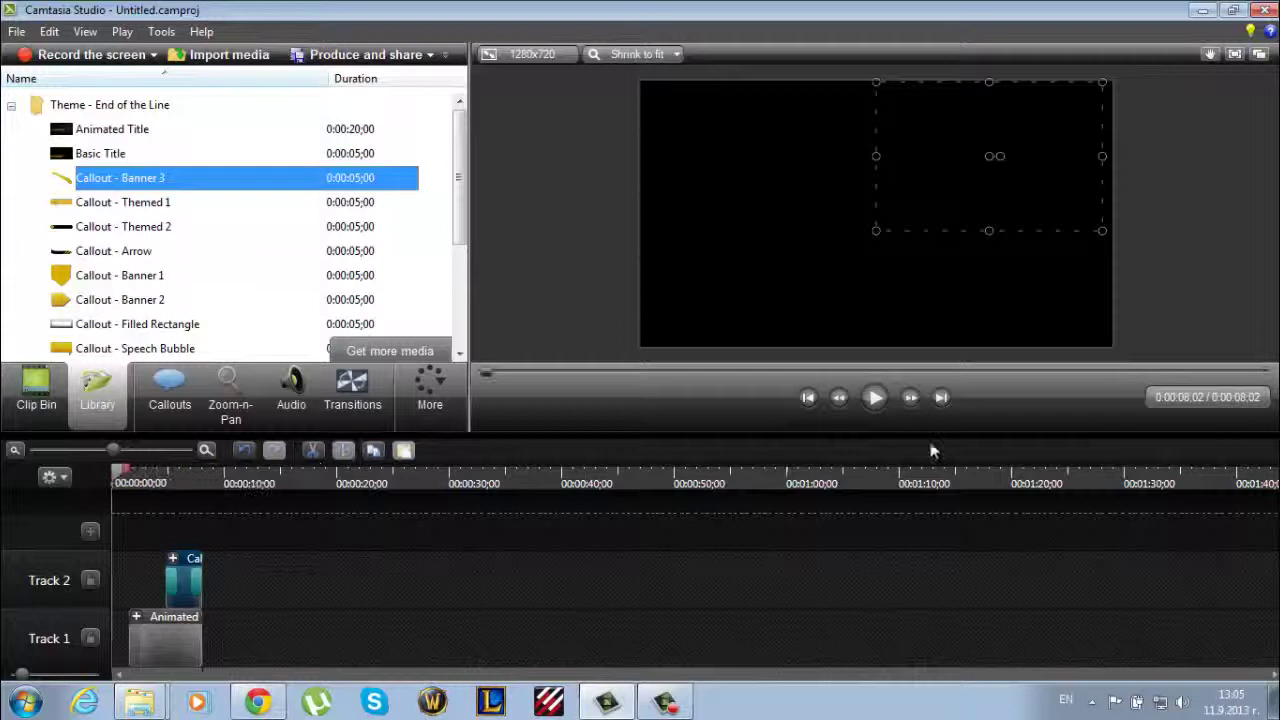
click(874, 397)
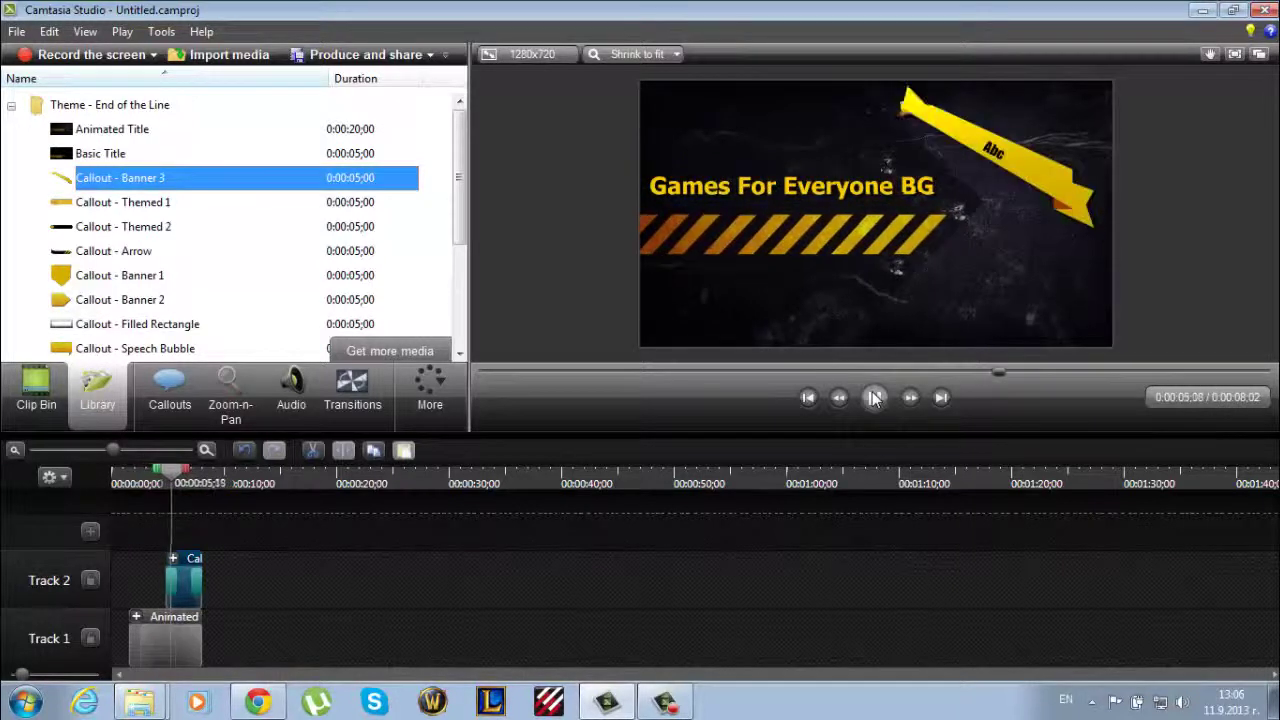
click(874, 397)
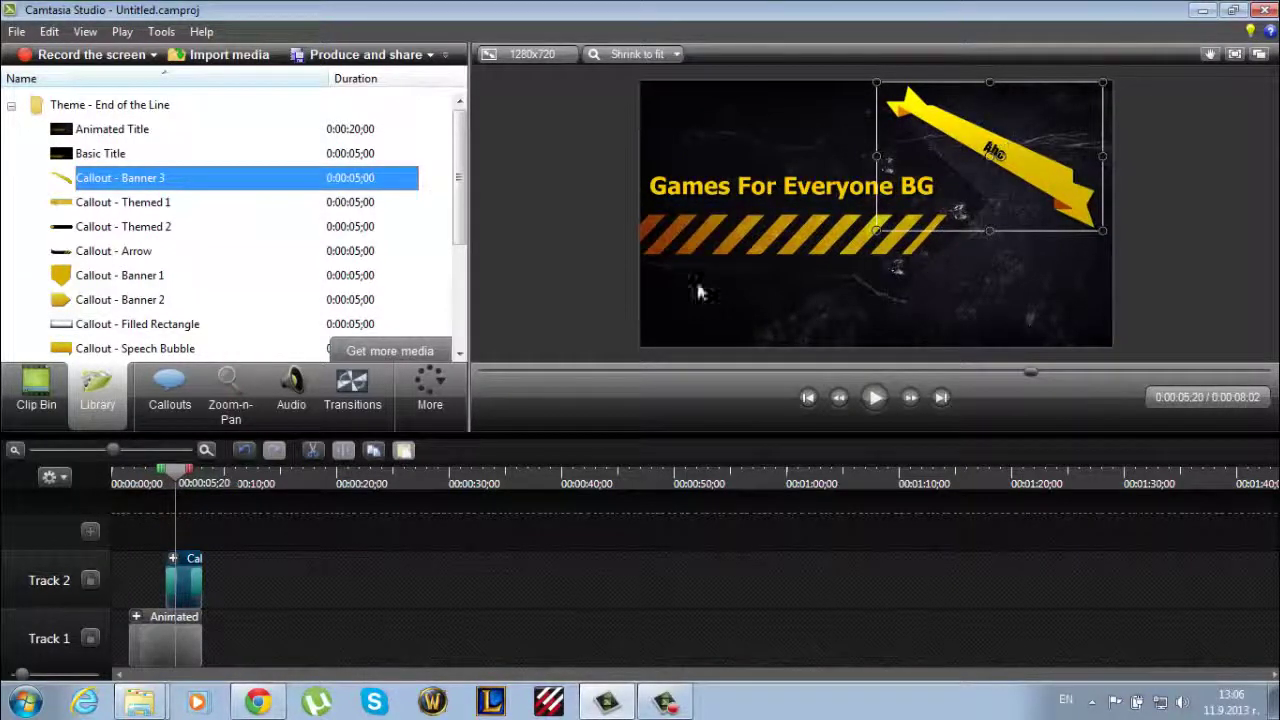
click(172, 392)
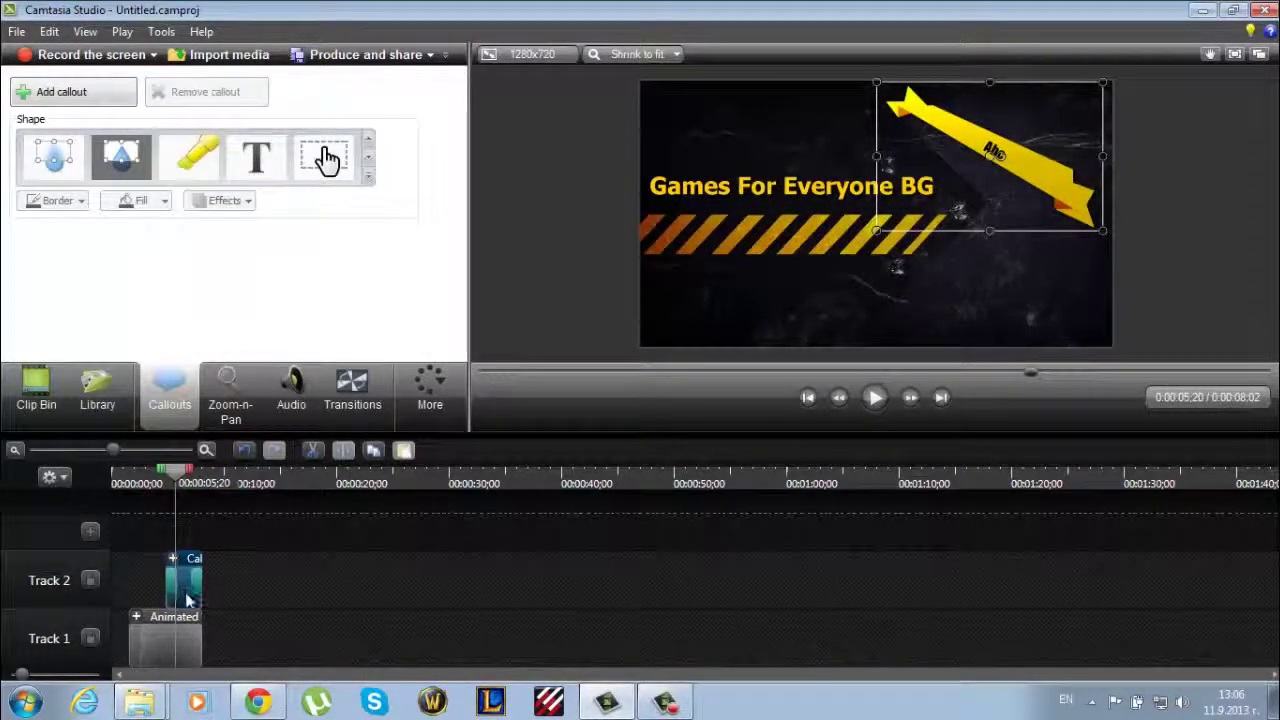
click(178, 562)
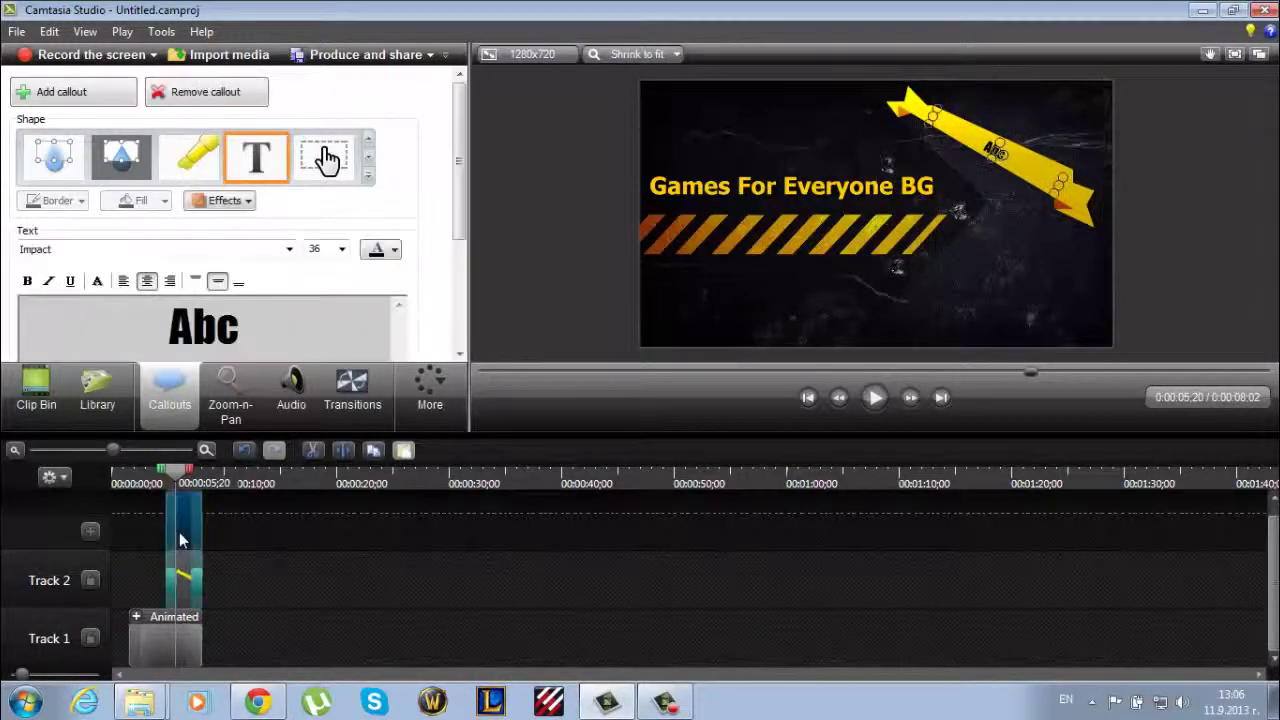
double_click(160, 345)
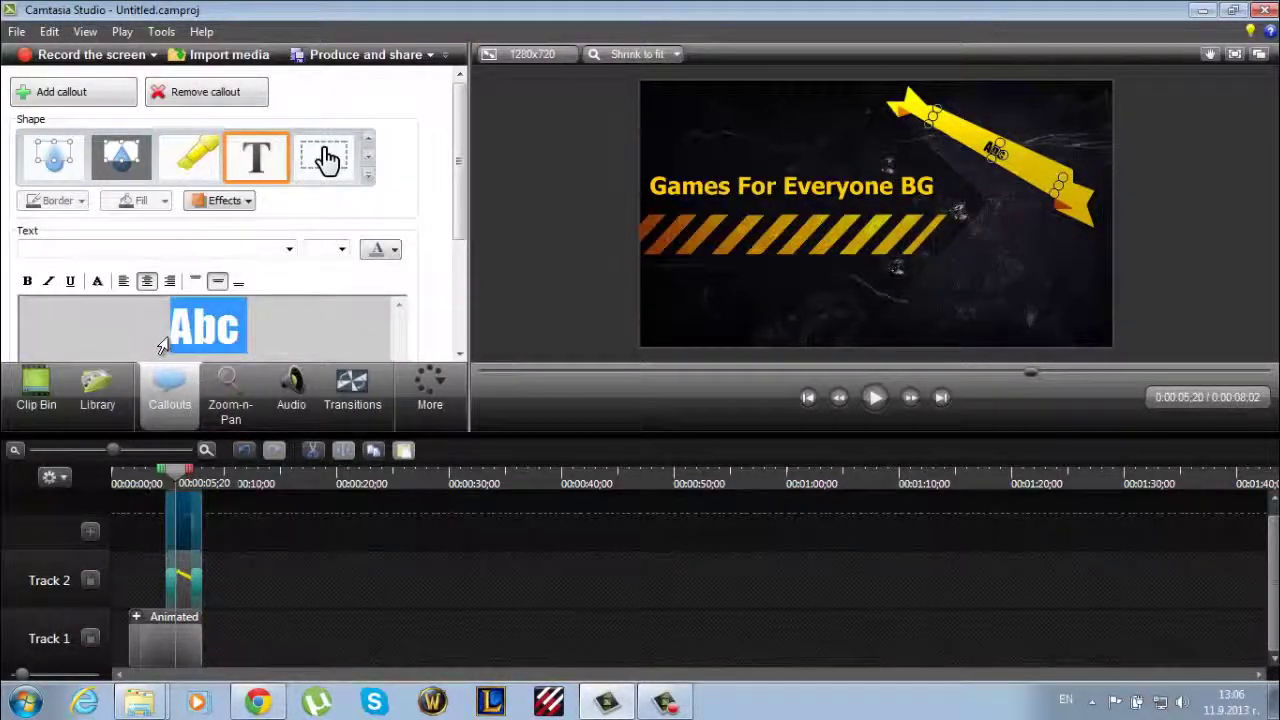
key(BackSpace)
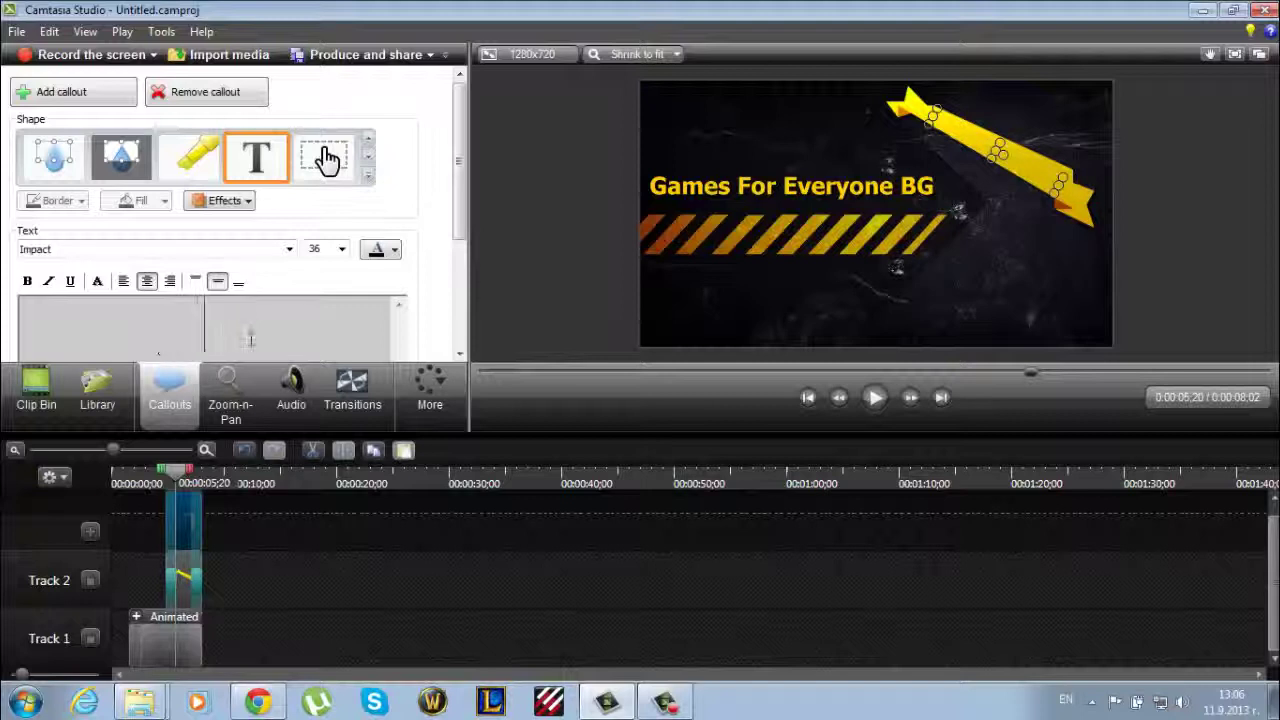
Enter "Gaming" as the banner's callout text, collapse the banner group on Track 2 and start a preview of the intro from the beginning.
text(Ga)
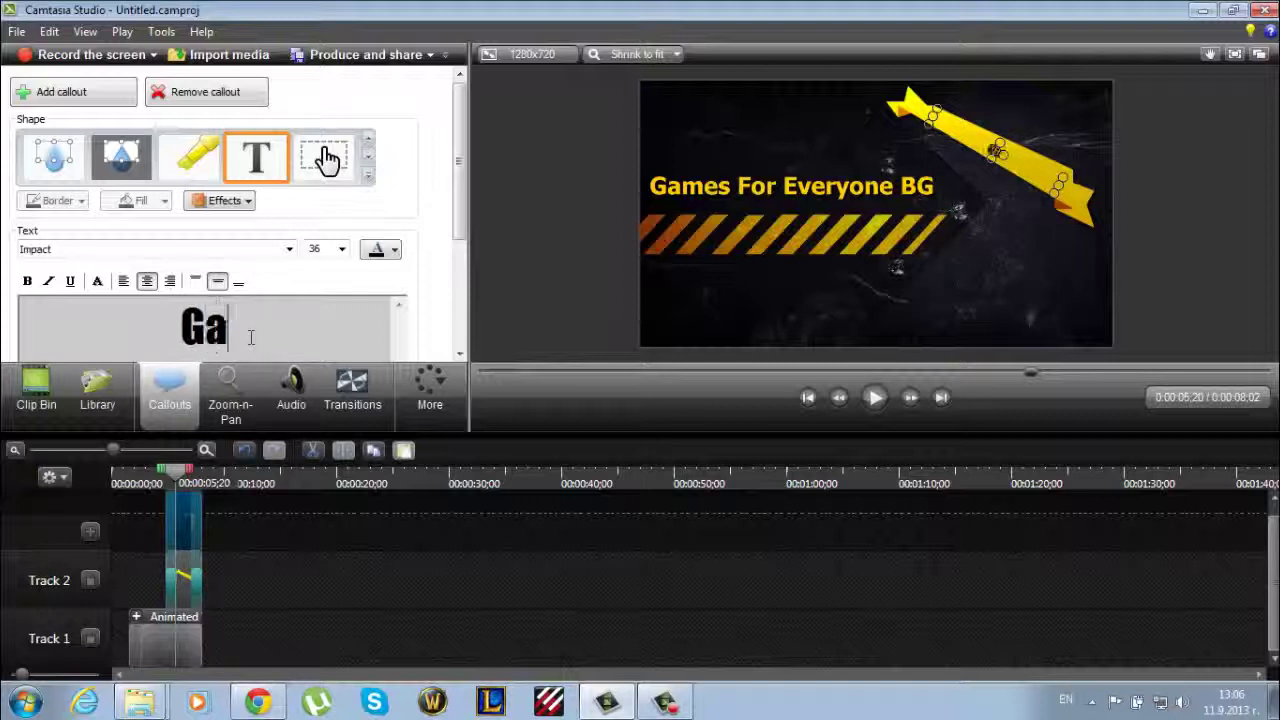
text(ming)
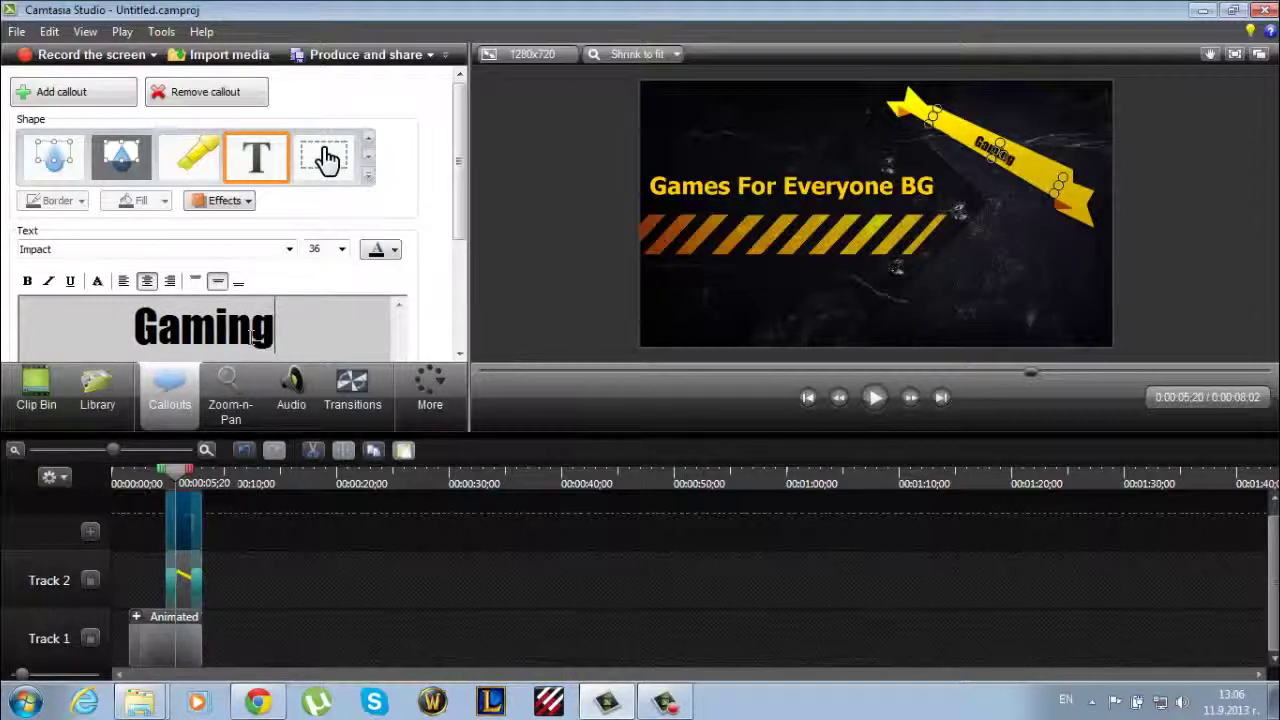
click(125, 487)
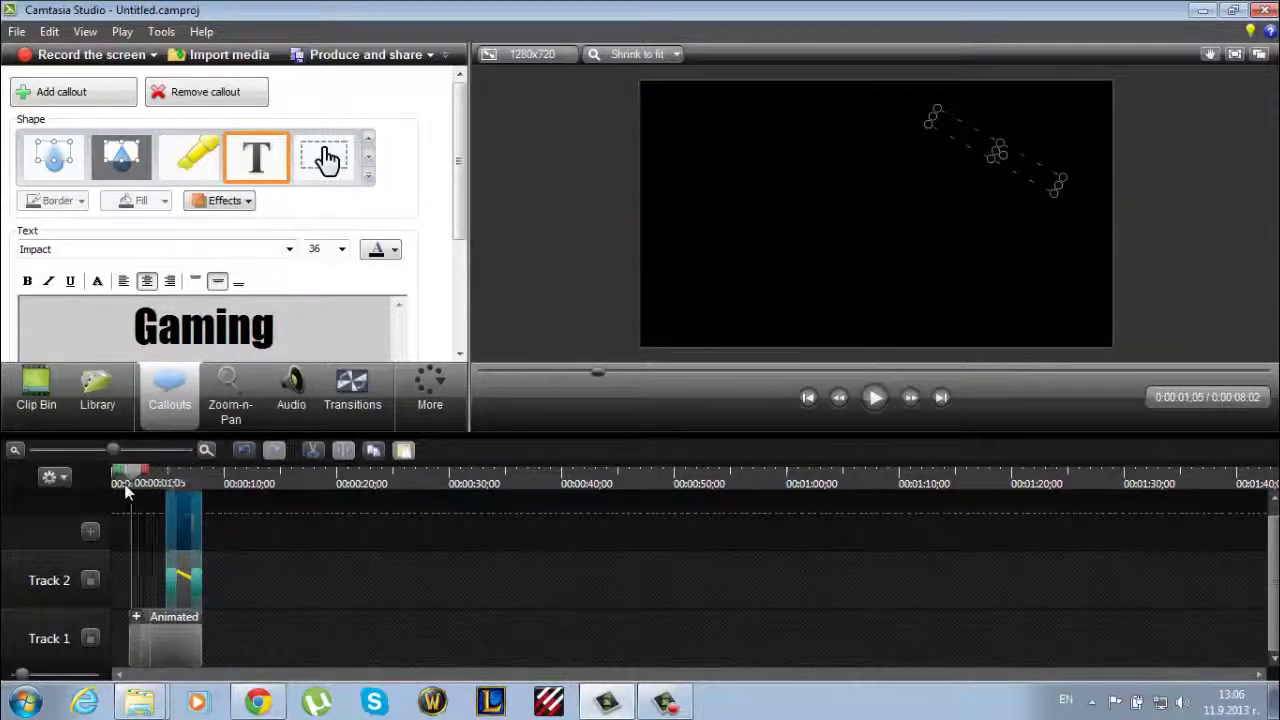
drag(193, 503, 183, 570)
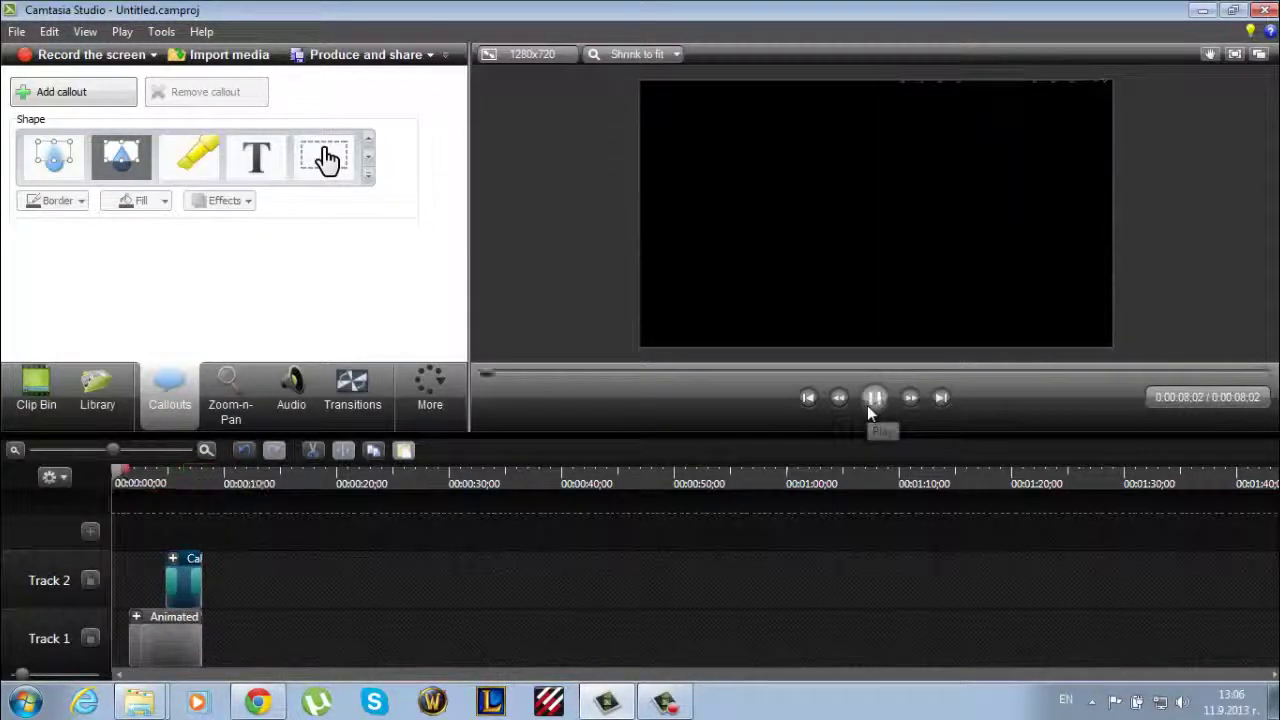
key(space)
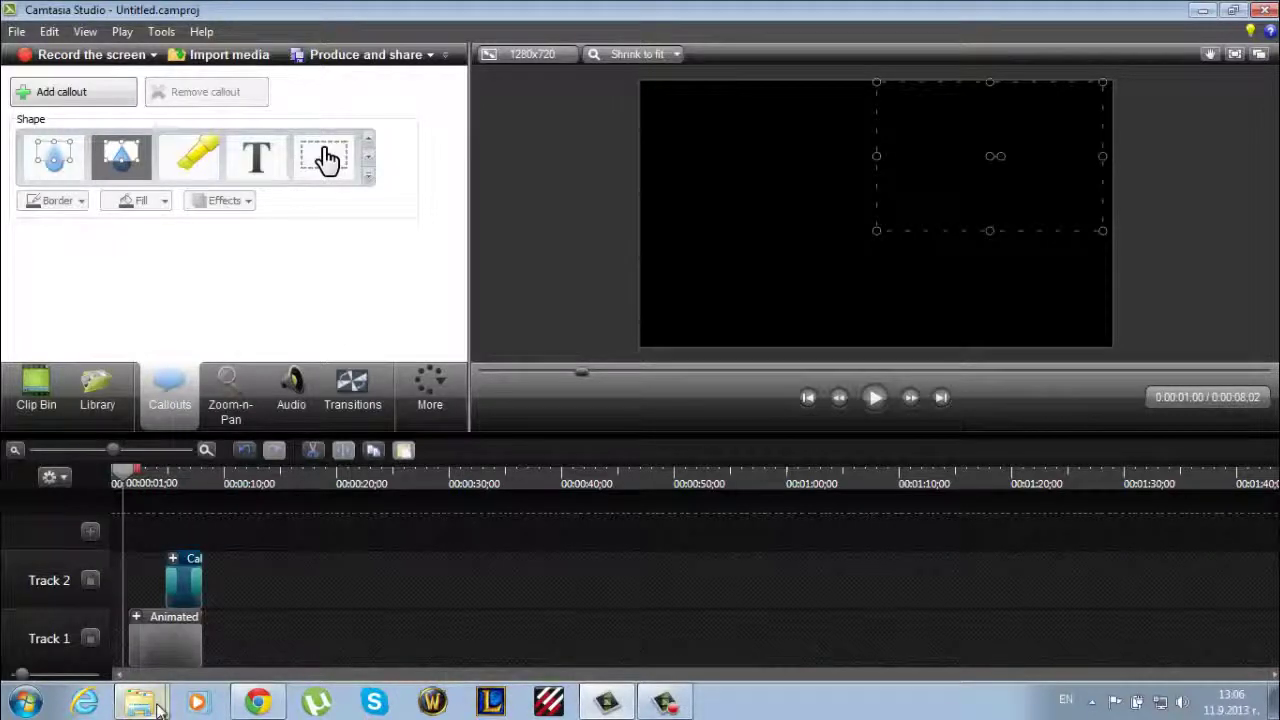
Import "AWOLNATION - Sail (Official).mp3" from the songs folder on Local Disk (A:) and place it on Track 2 past the banner clip.
mouse_move(157, 708)
click(129, 625)
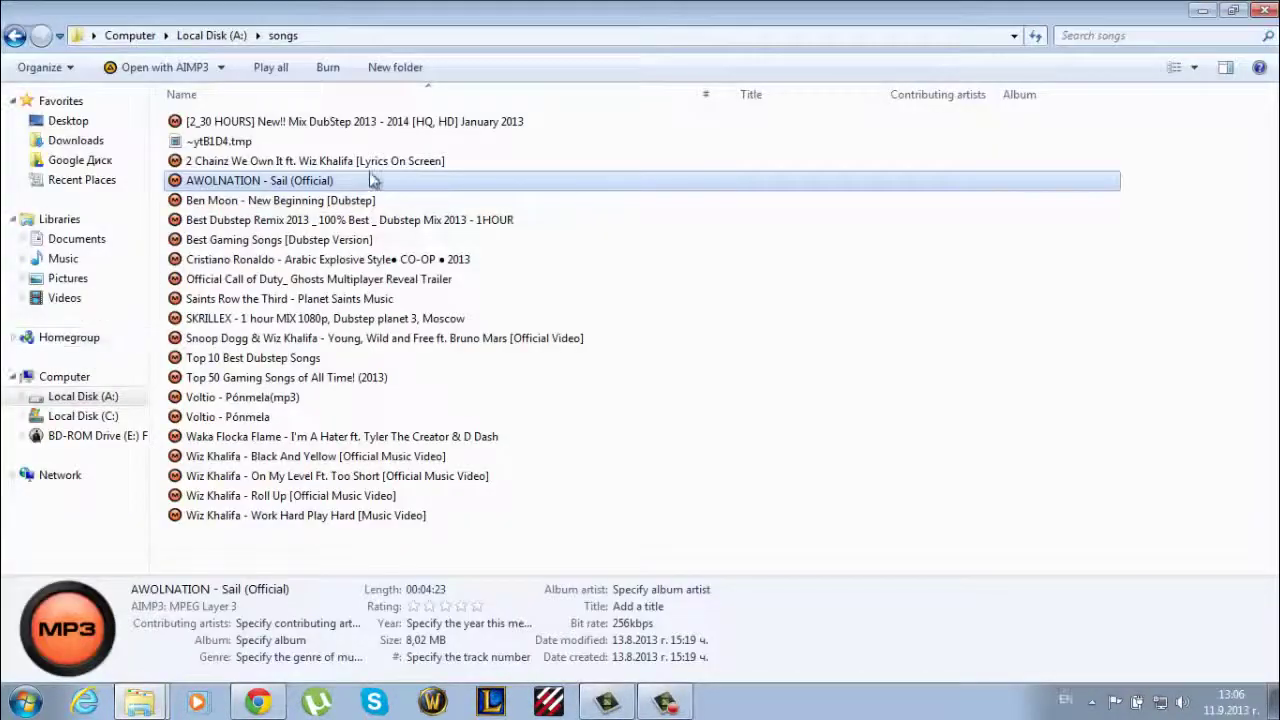
drag(368, 185, 130, 322)
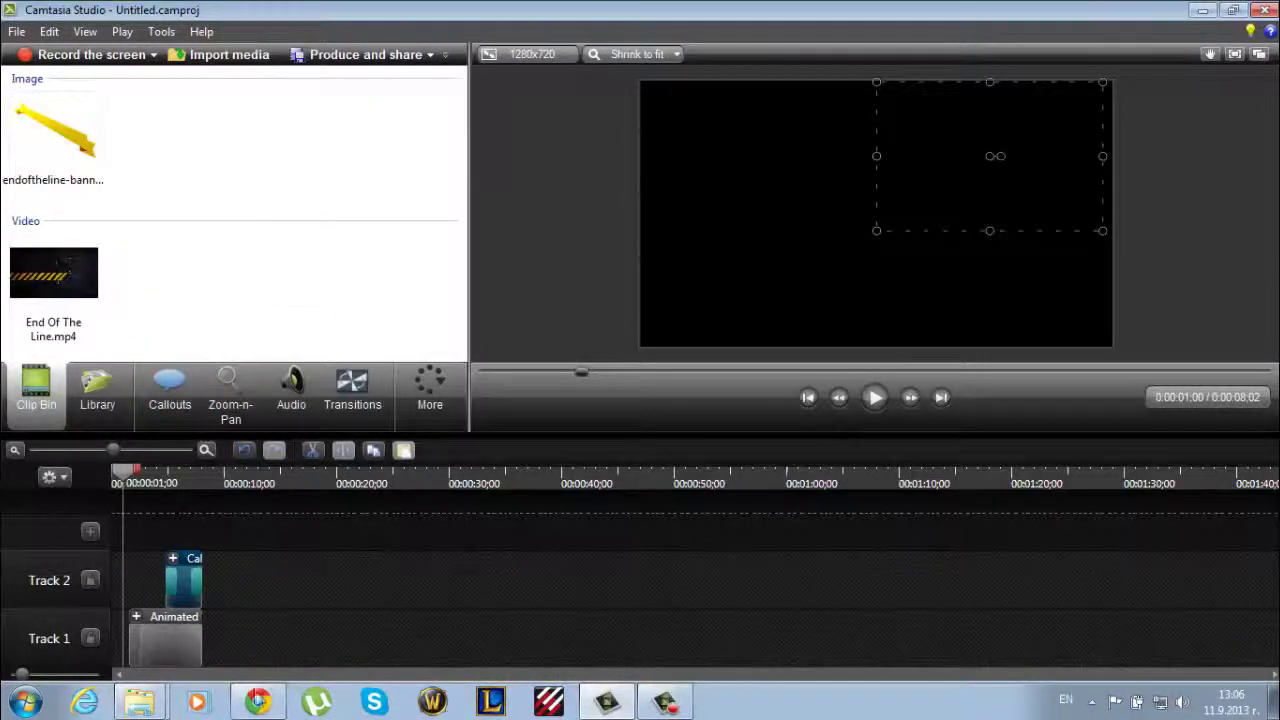
mouse_move(145, 703)
click(130, 624)
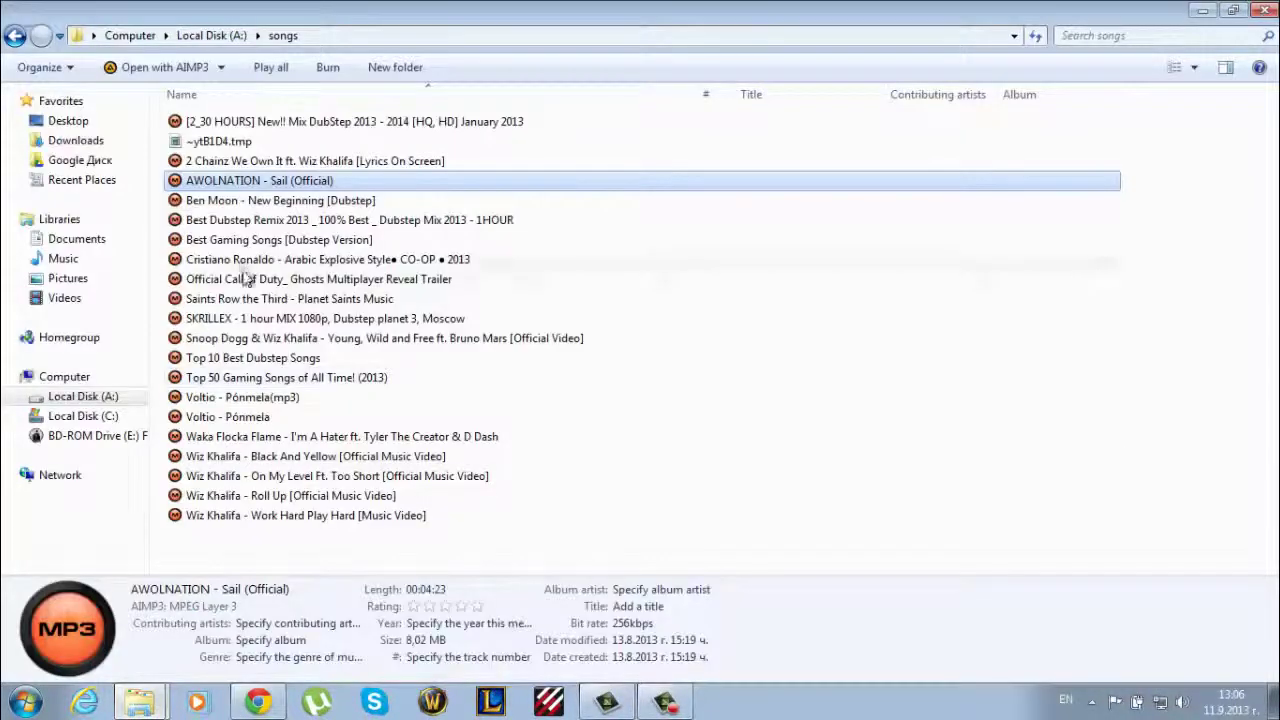
mouse_move(260, 192)
mouse_down()
mouse_move(587, 300)
mouse_move(567, 522)
mouse_move(620, 712)
mouse_move(255, 207)
mouse_up()
drag(25, 277, 419, 580)
Listen for the song's start point and cut its opening section, from 0:00:27;10 for a duration of 0:00:29;05.
click(153, 481)
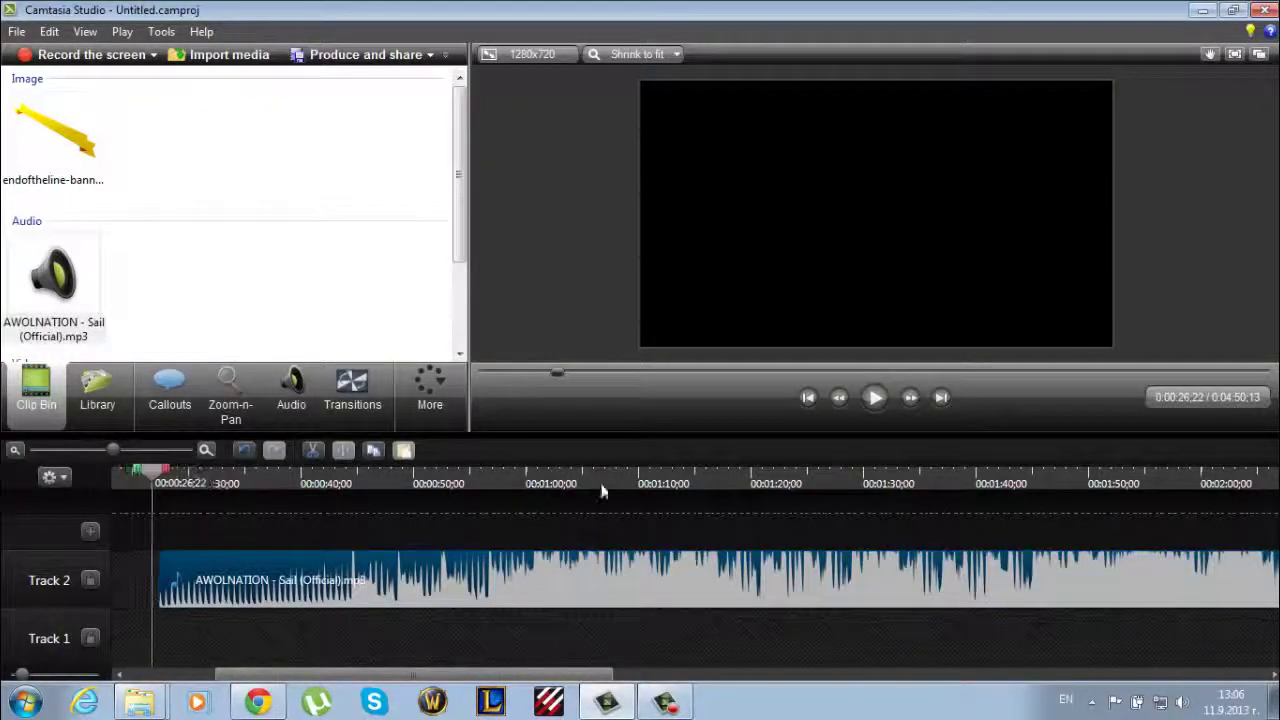
click(423, 485)
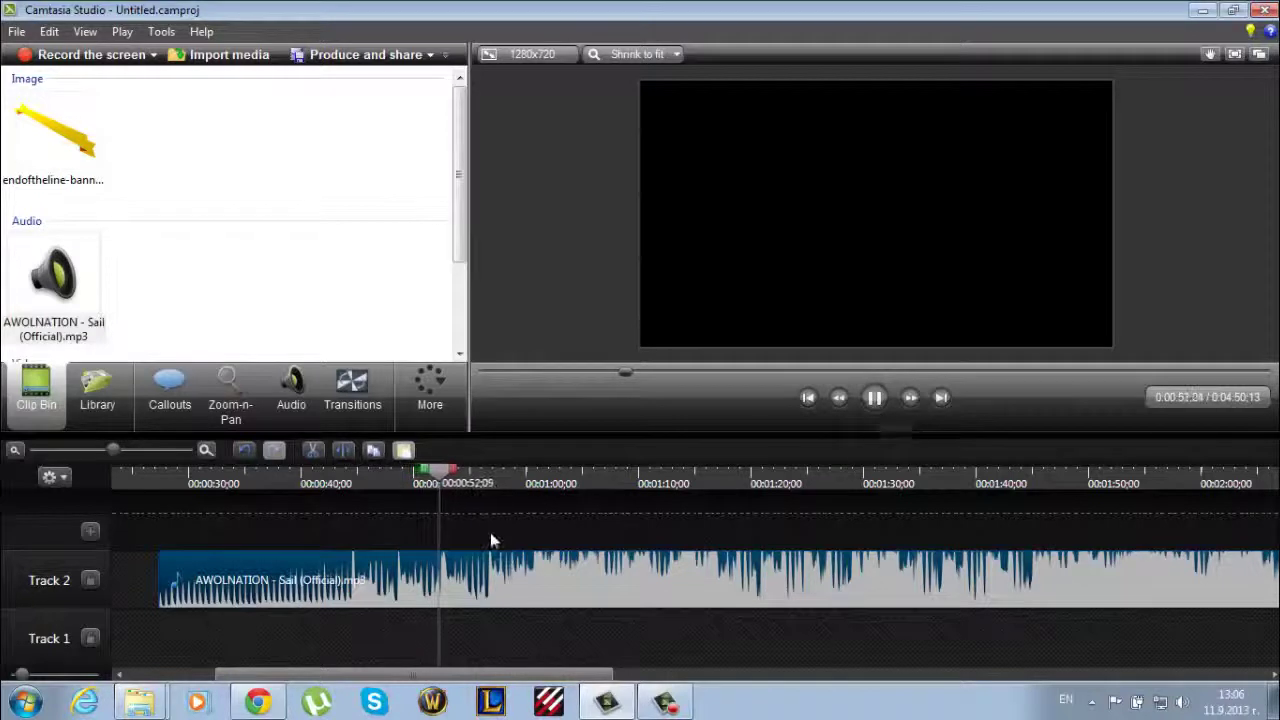
click(874, 398)
drag(483, 477, 147, 478)
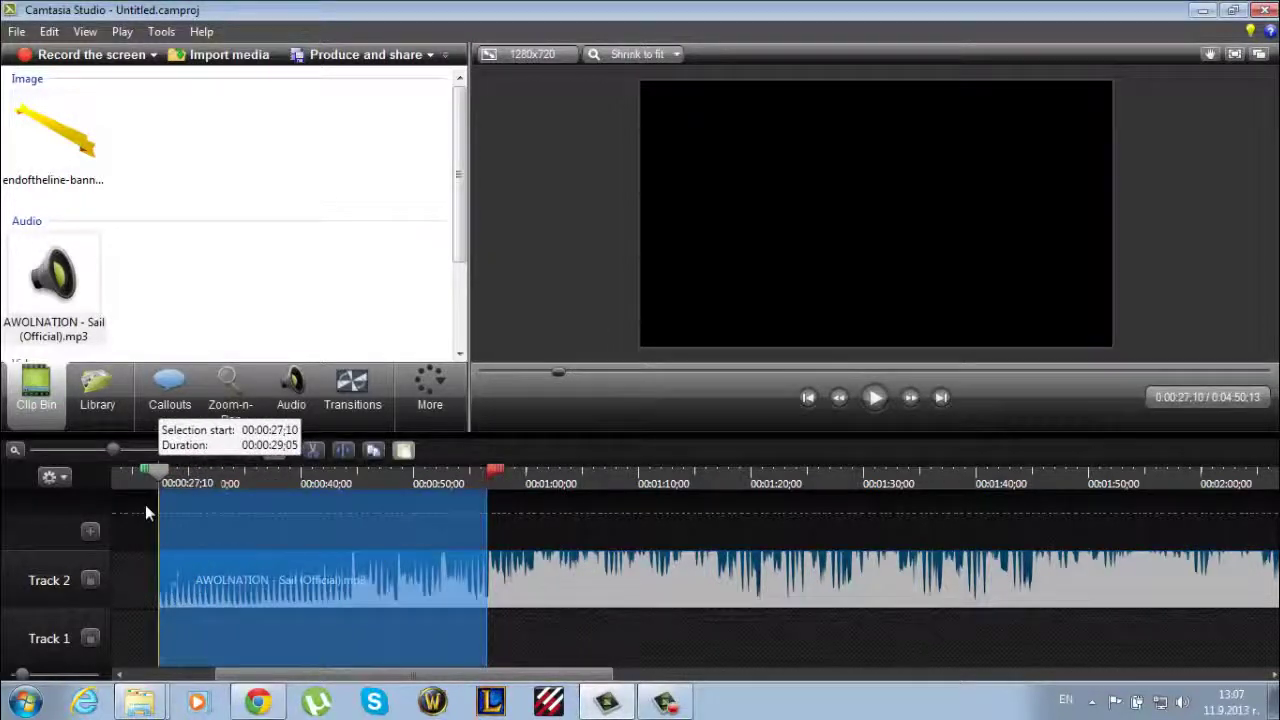
right_click(249, 546)
click(292, 324)
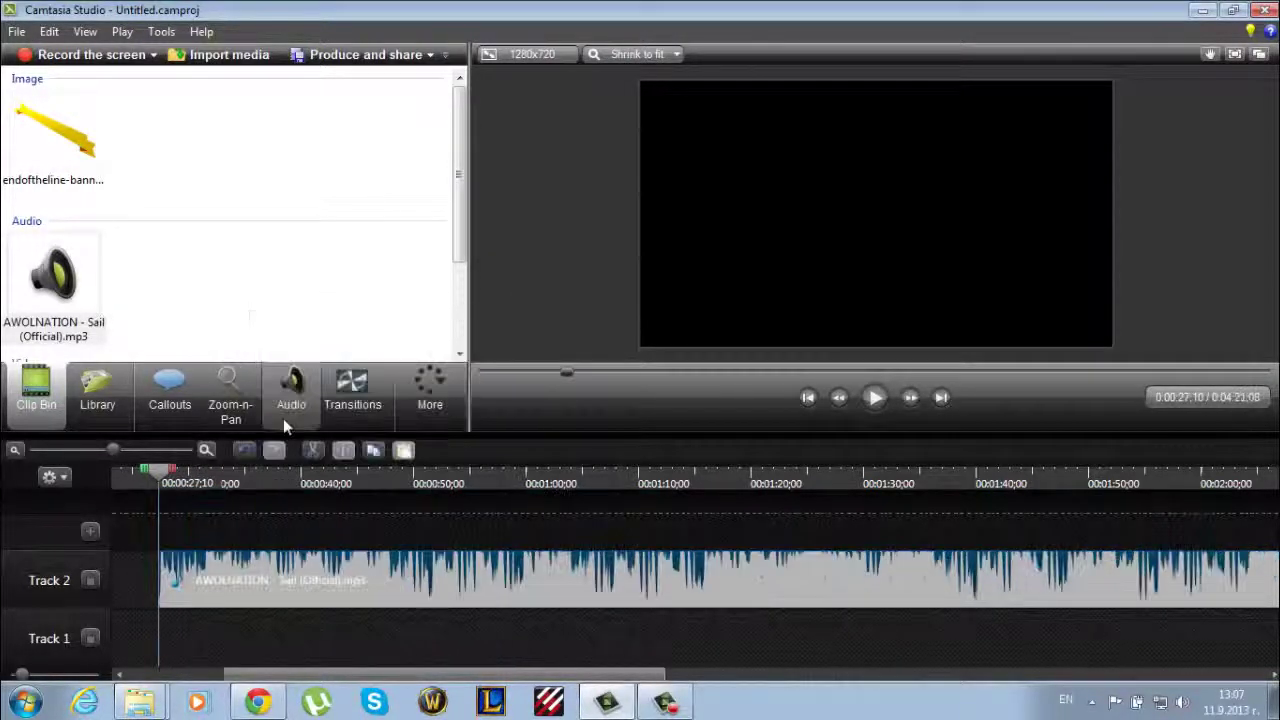
Select the rest of the song from 0:00:35;15 to its end and cut it from the timeline.
click(255, 479)
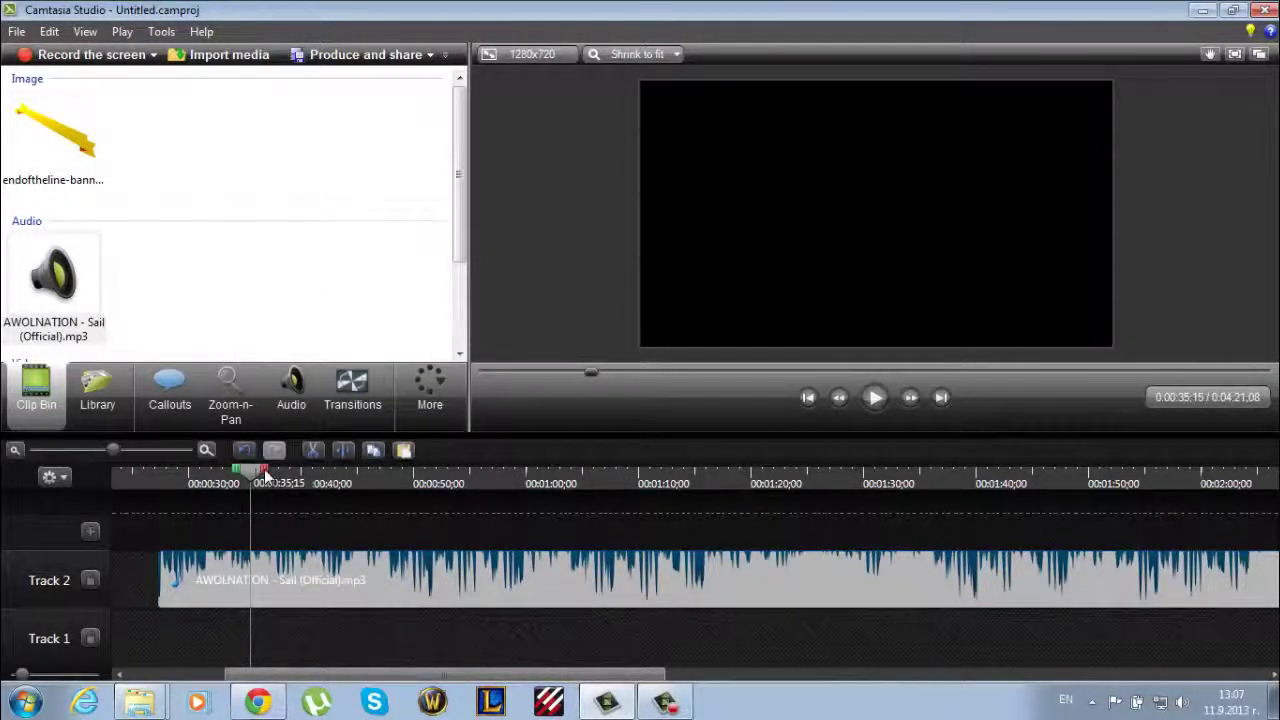
drag(265, 472, 1262, 470)
right_click(946, 596)
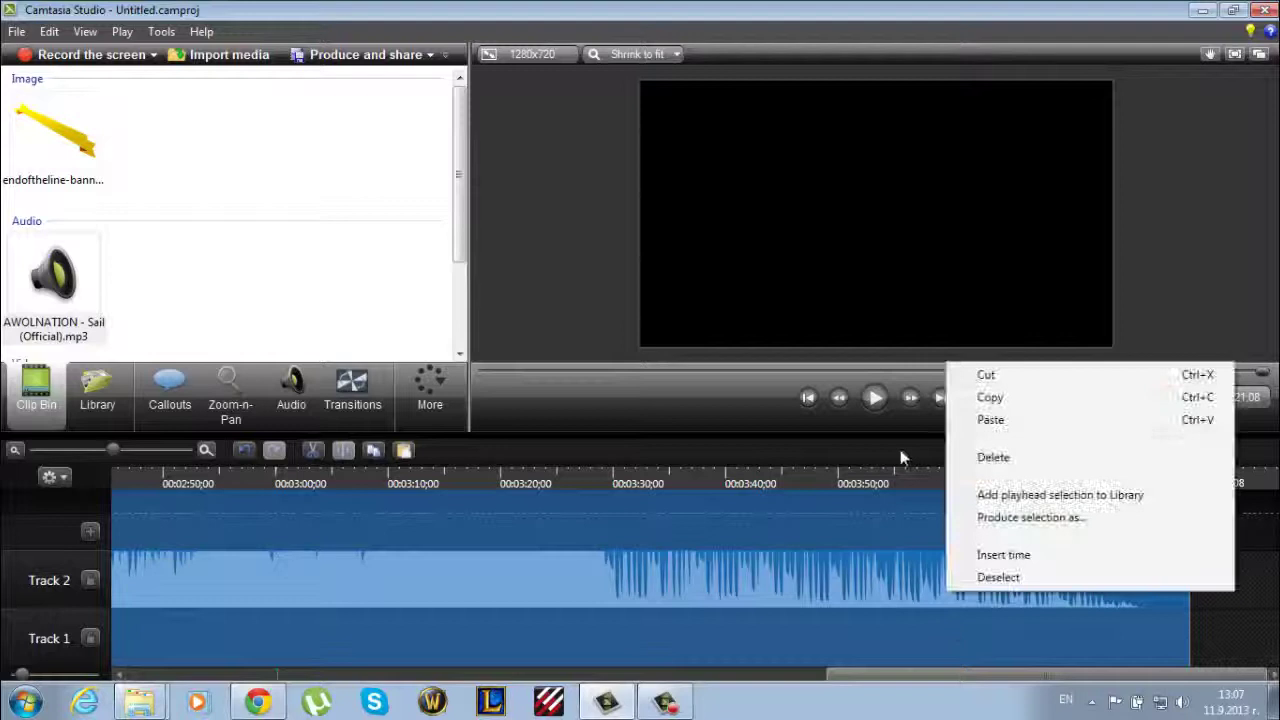
click(985, 376)
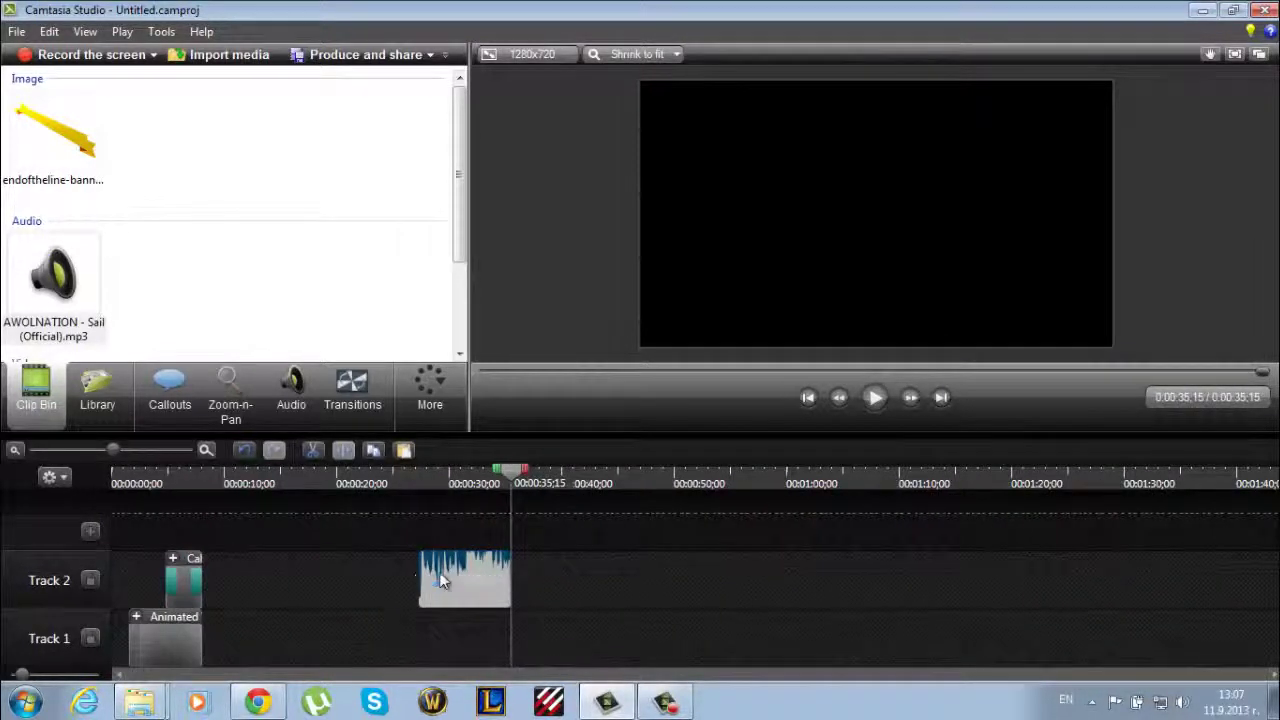
Move the trimmed song to the start of Track 3 and extend its end to 0:00:10;14.
drag(471, 573, 112, 538)
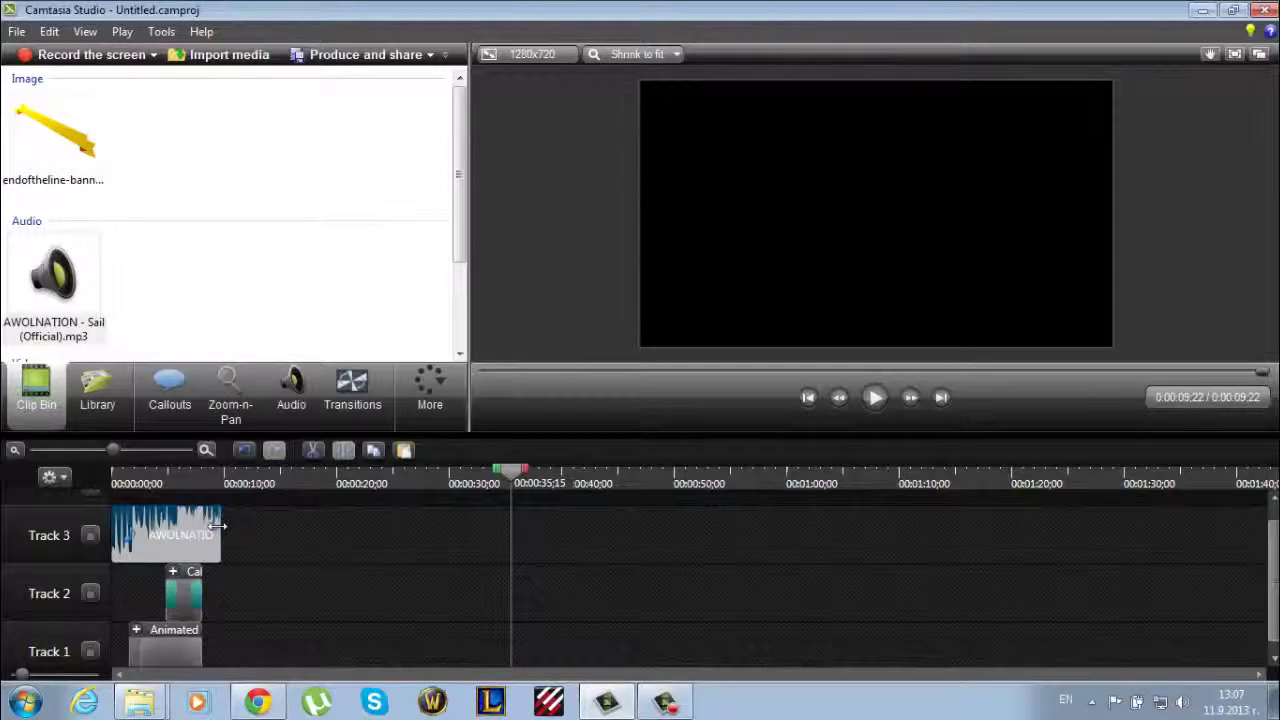
drag(222, 526, 227, 523)
Add audio points at the beginning of the song on Track 3 and lower the starting point to 0 % for a gradual fade-in.
click(291, 390)
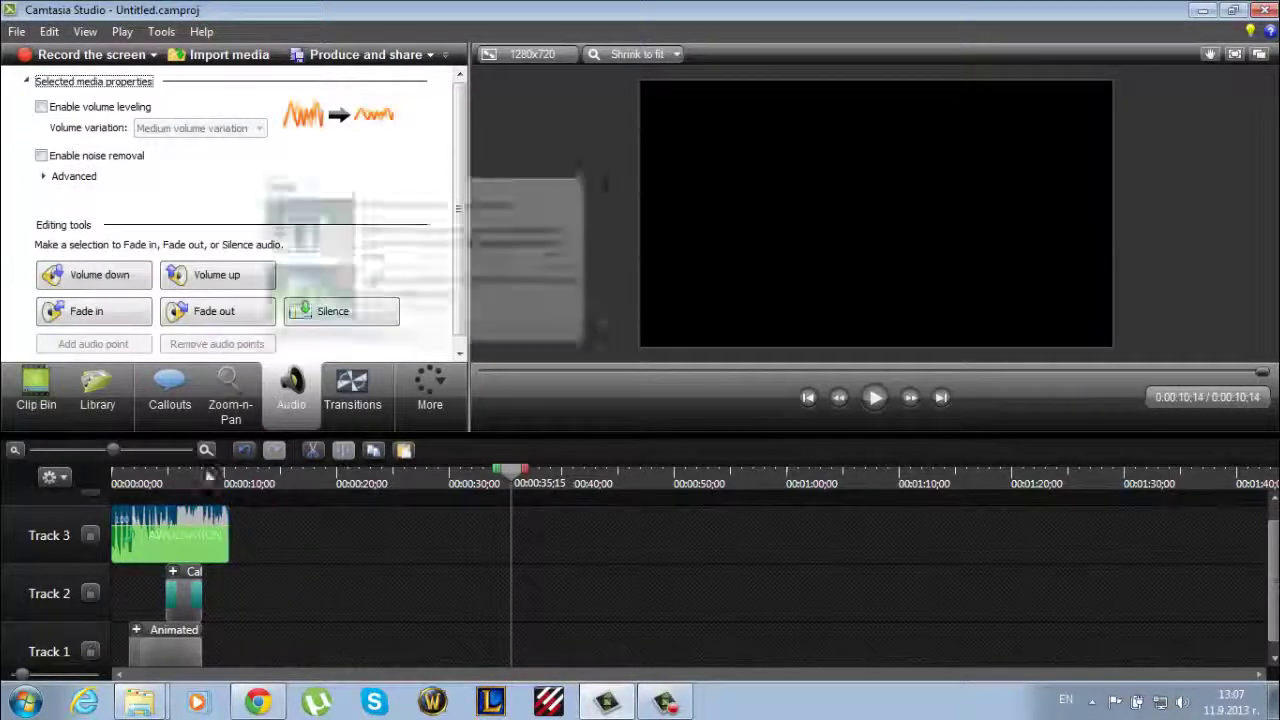
right_click(113, 526)
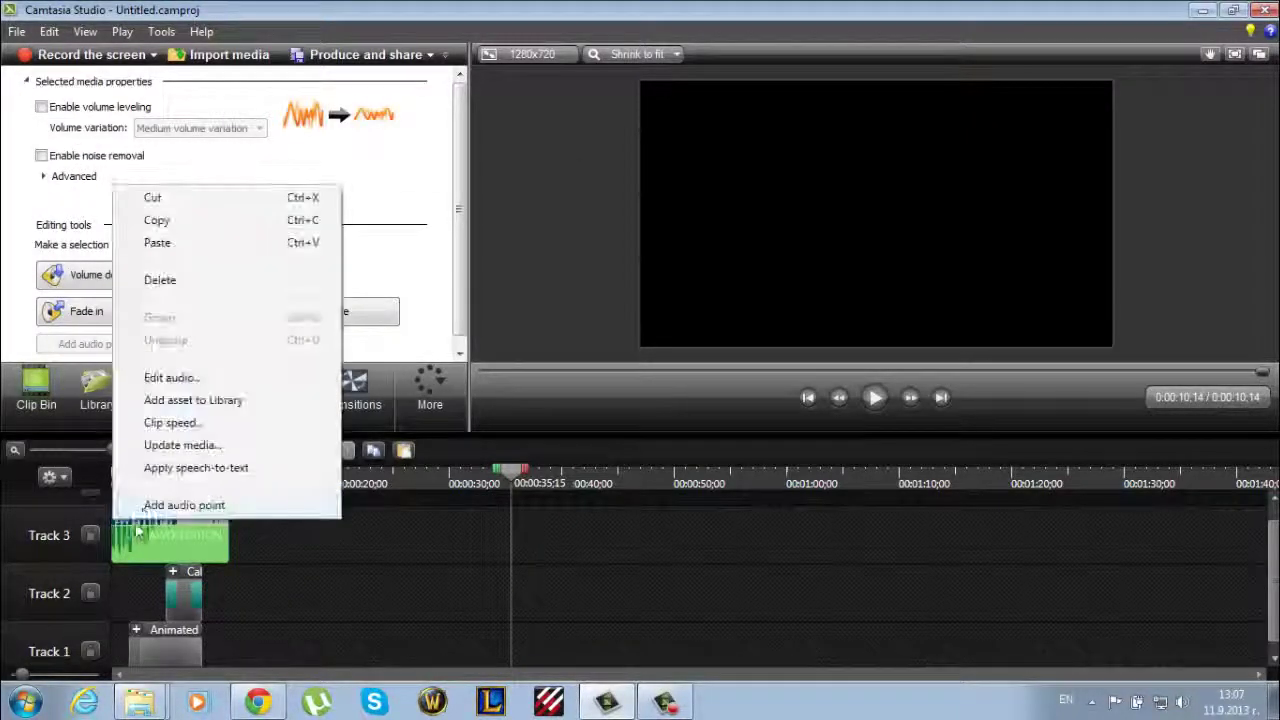
click(150, 505)
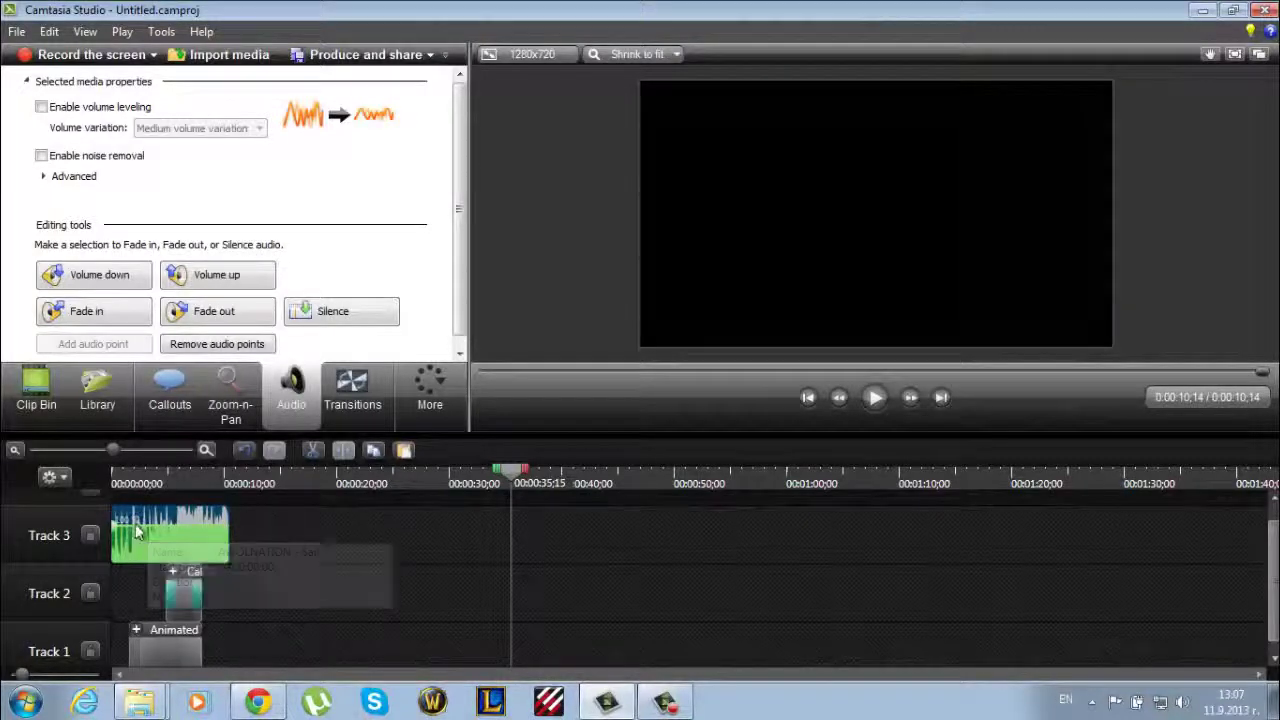
right_click(139, 523)
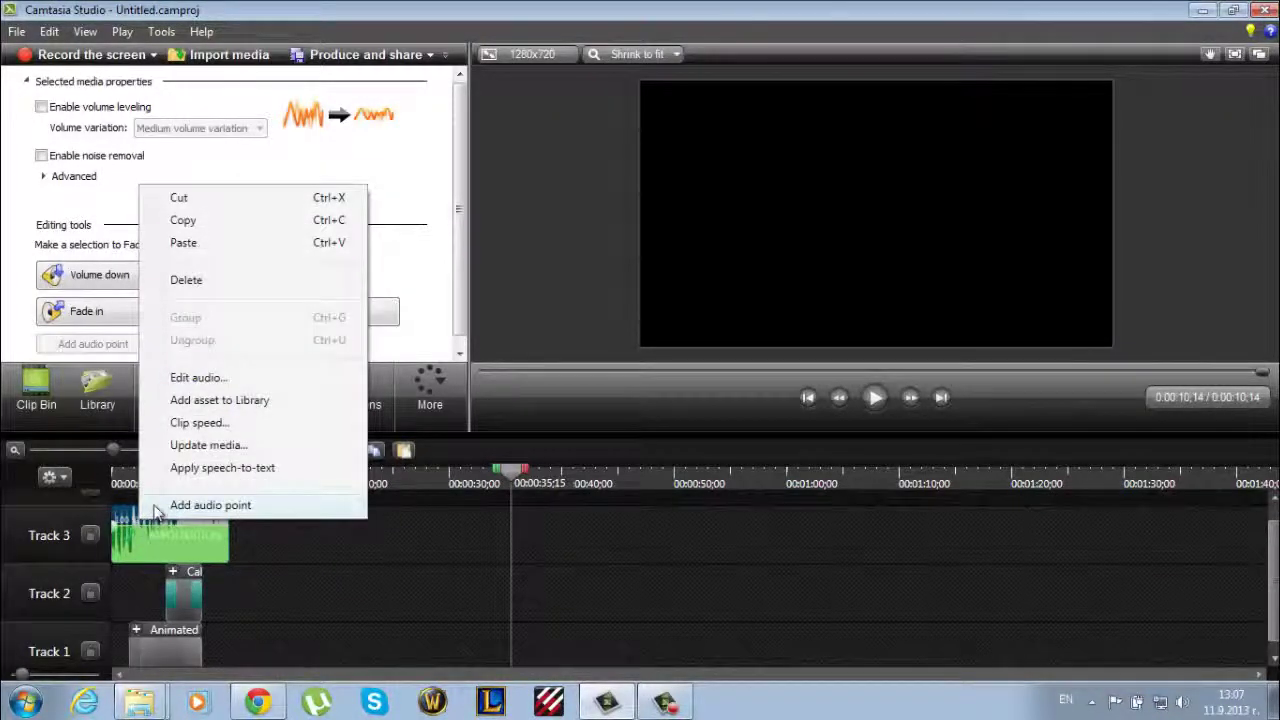
click(150, 506)
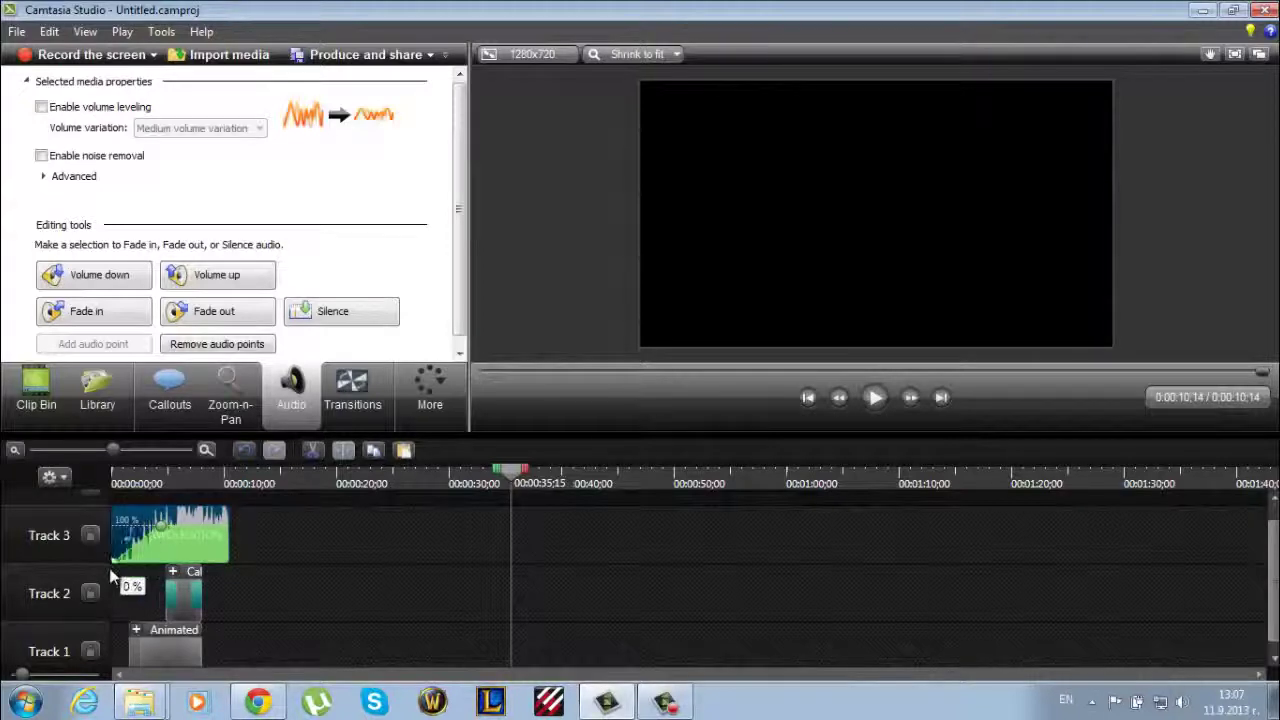
Add an audio point at the end of the song on Track 3 and lower it to silence for a fade-out.
right_click(226, 520)
click(258, 505)
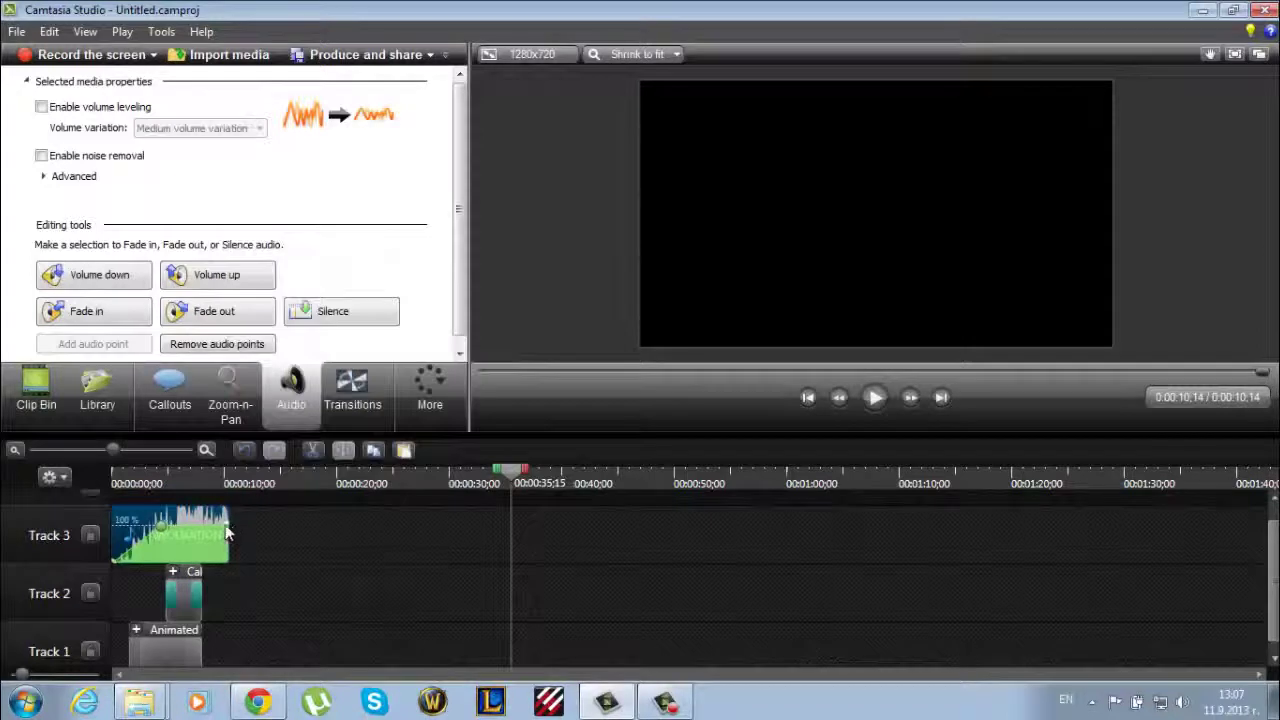
drag(226, 520, 224, 563)
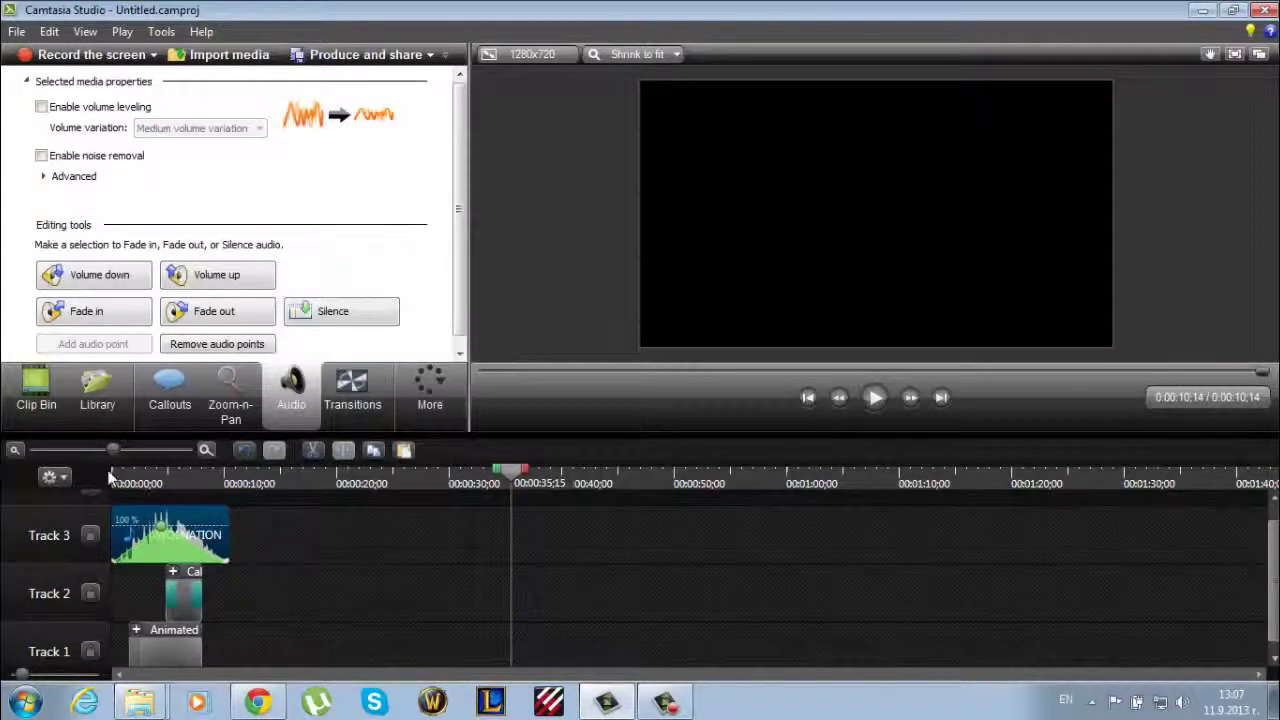
Play the intro from the start to check the titles together with the faded music.
drag(512, 483, 116, 480)
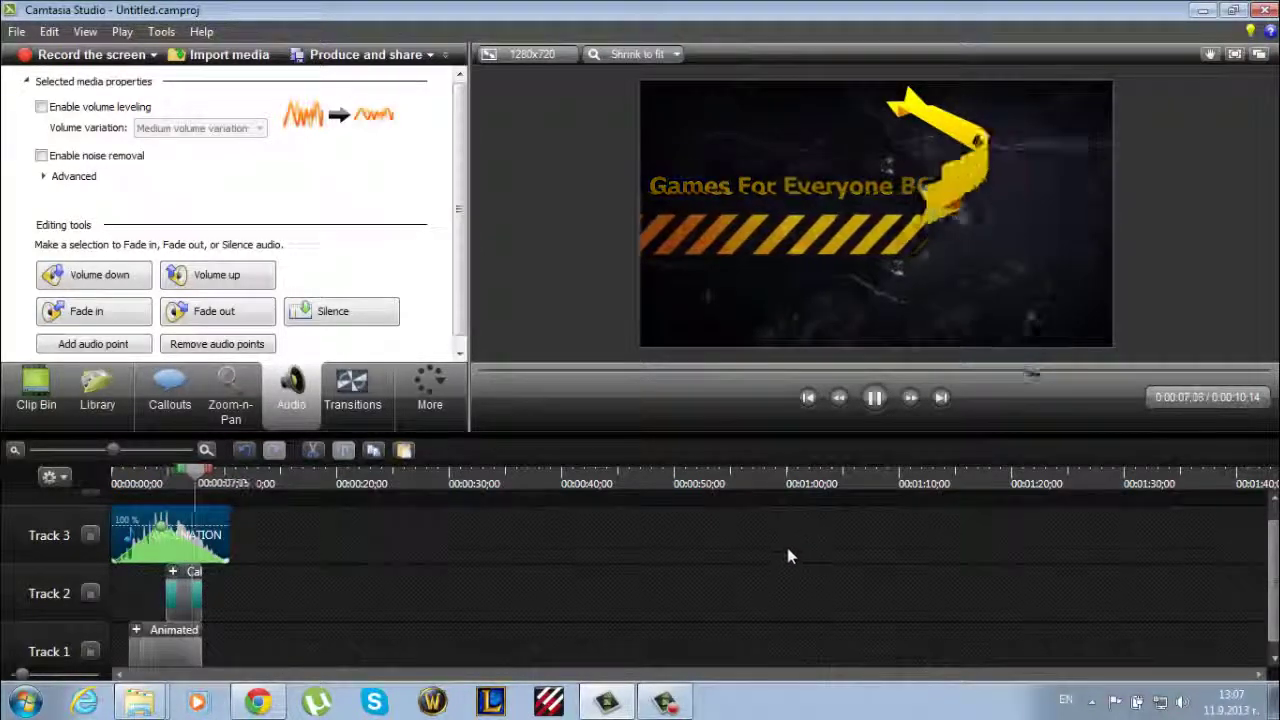
click(875, 398)
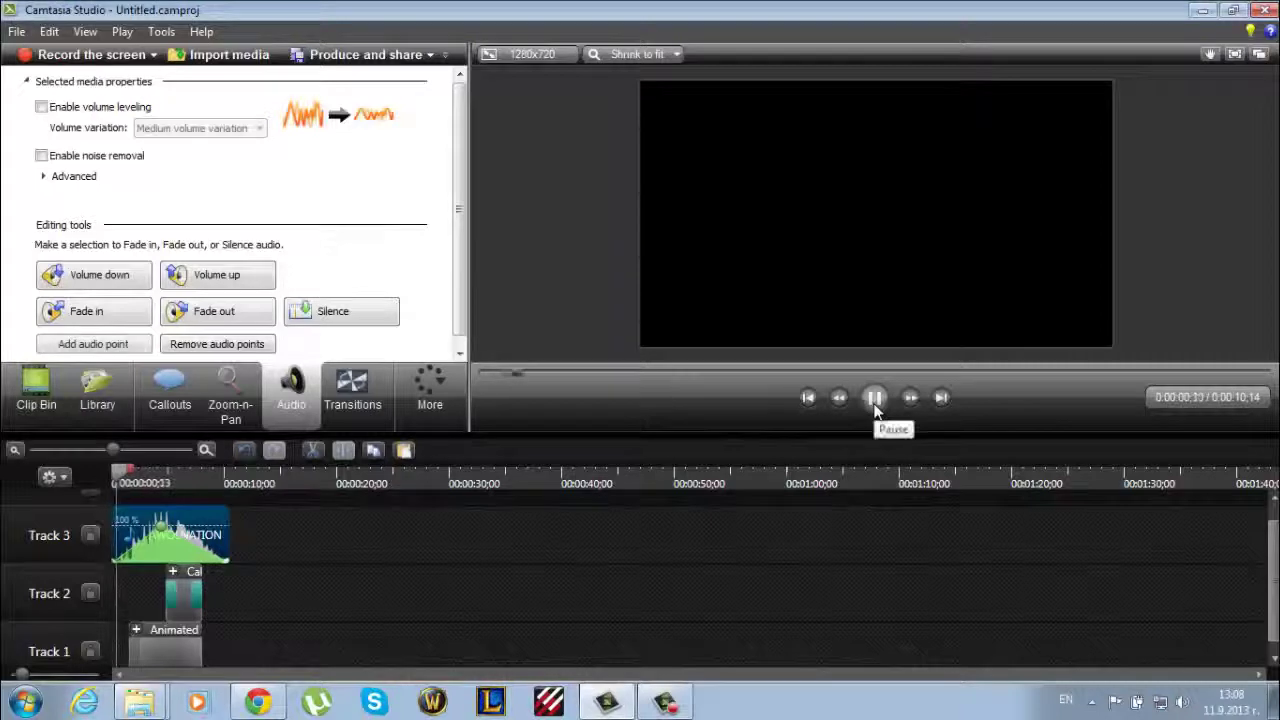